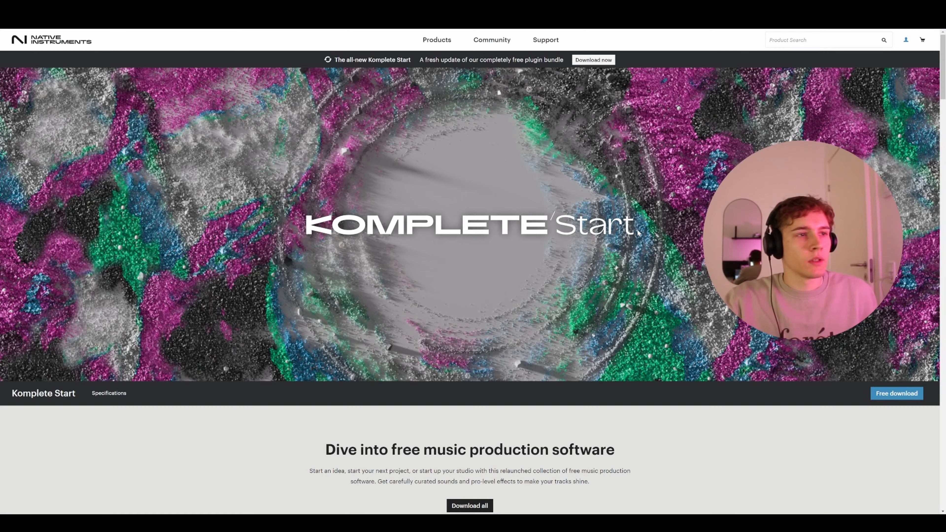
Look through the Komplete Start page and examine the descriptions of the included free instruments
scroll(594, 231, "down", 1)
scroll(593, 231, "down", 10)
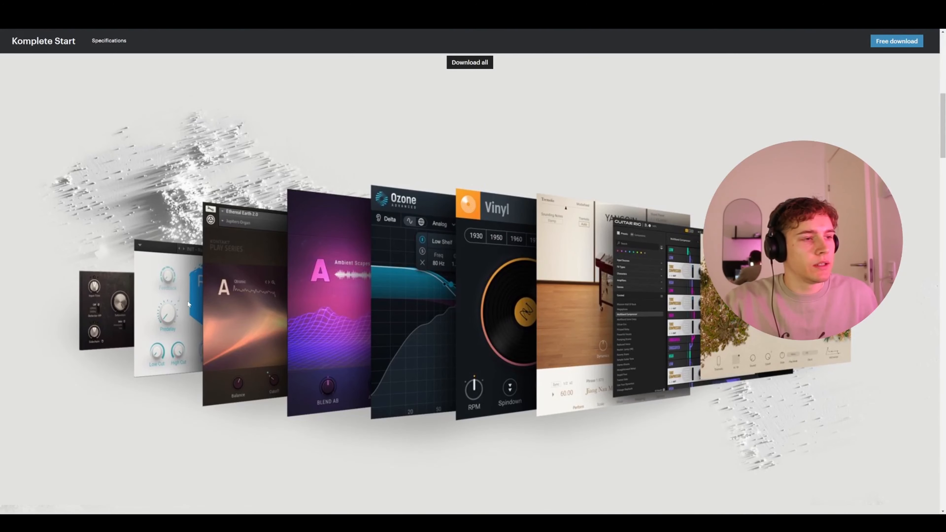
scroll(193, 300, "down", 2)
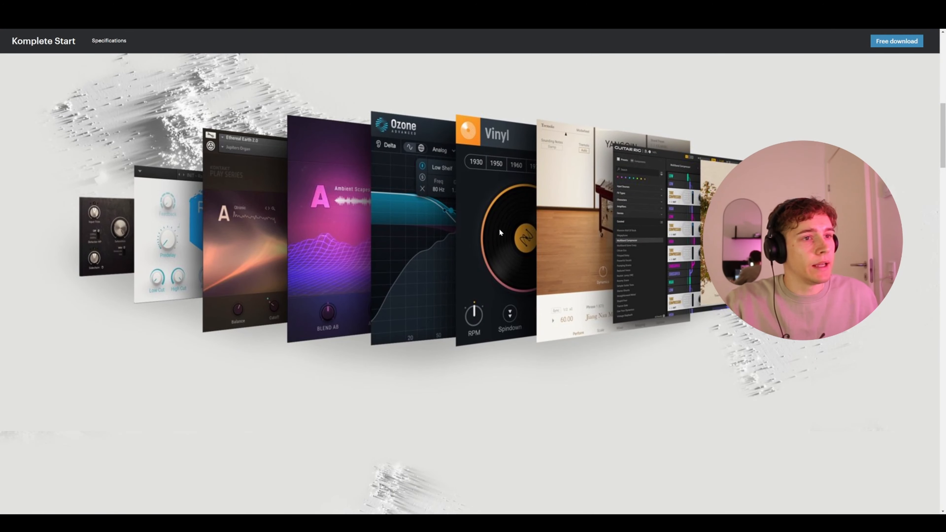
scroll(499, 228, "down", 20)
scroll(500, 238, "down", 17)
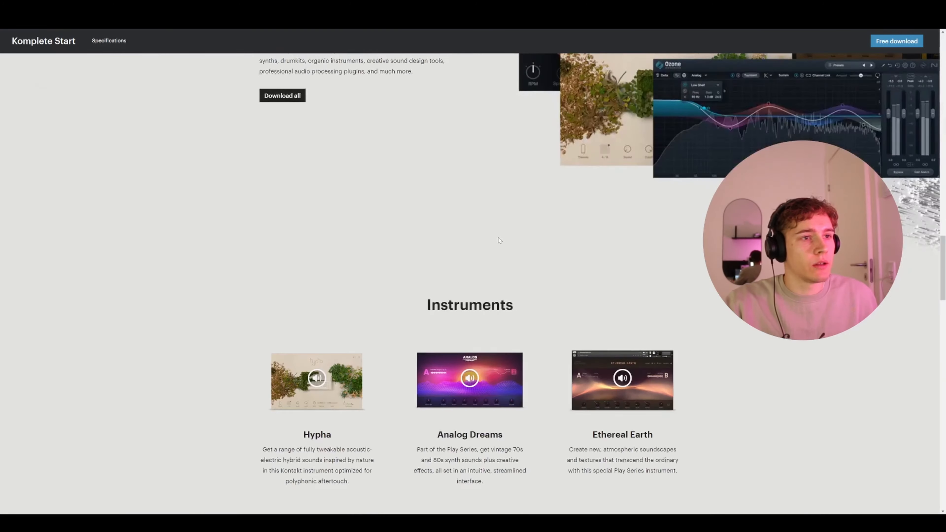
scroll(498, 245, "up", 3)
scroll(497, 245, "up", 2)
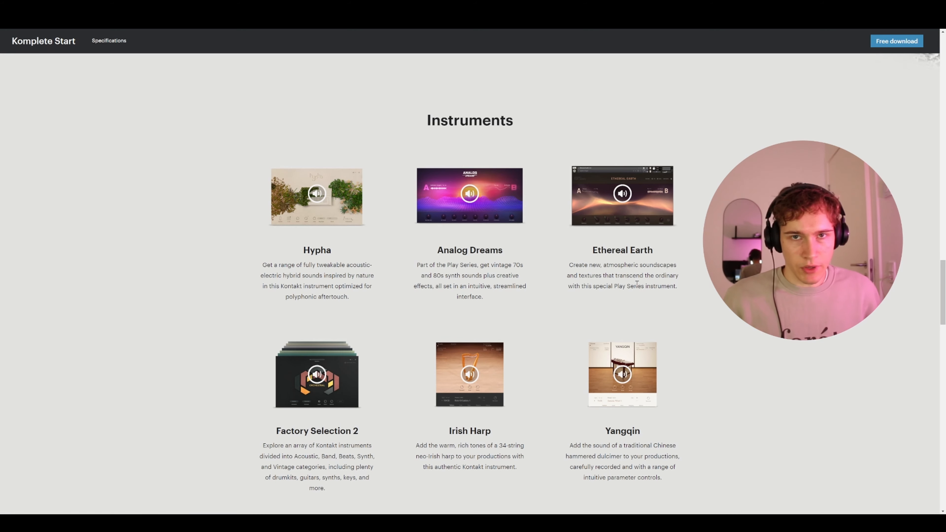
scroll(475, 321, "down", 3)
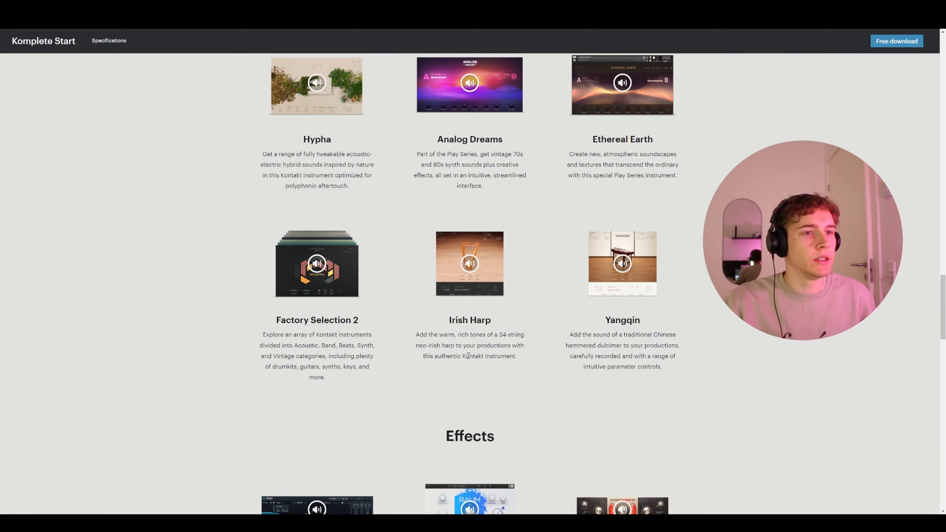
scroll(709, 353, "down", 1)
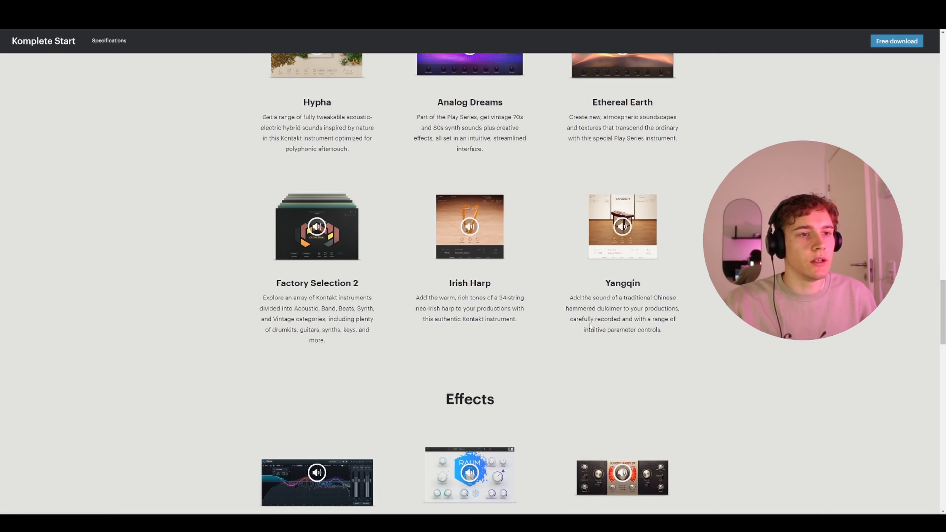
scroll(455, 248, "up", 2)
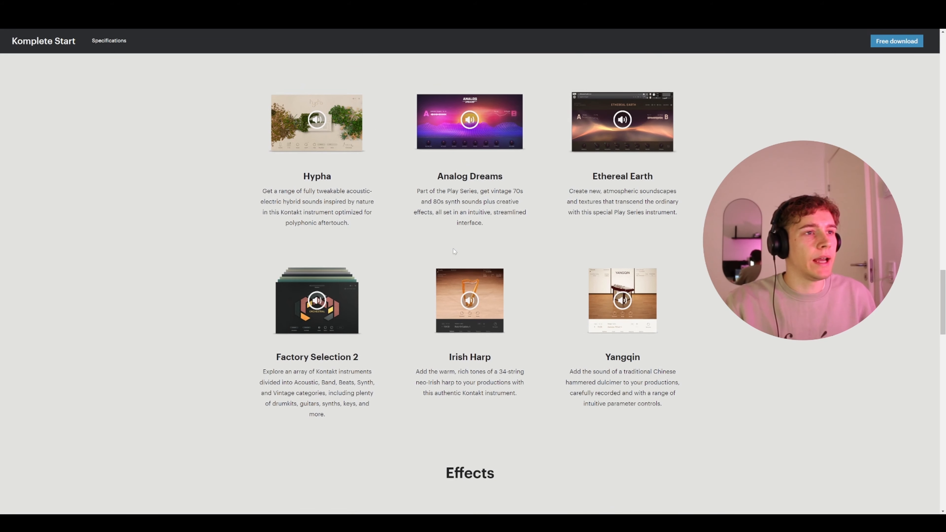
scroll(529, 168, "up", 1)
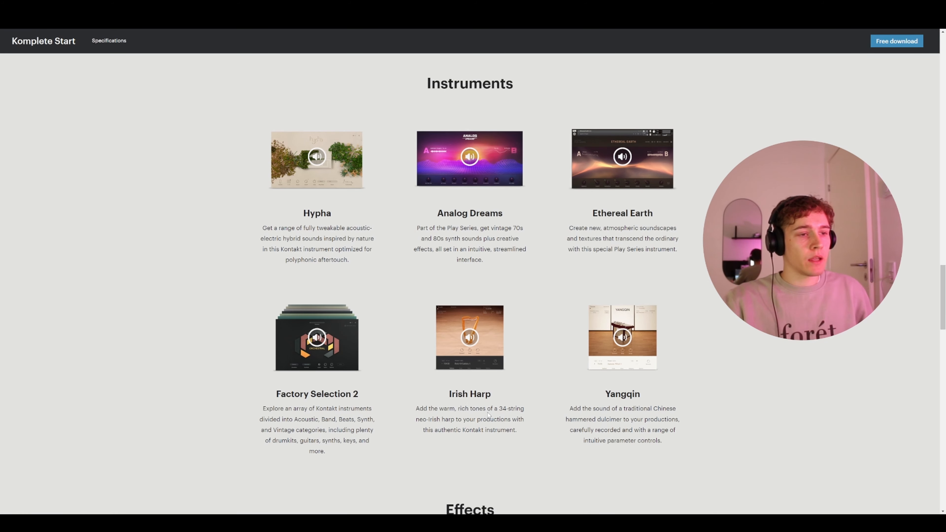
scroll(365, 280, "down", 1)
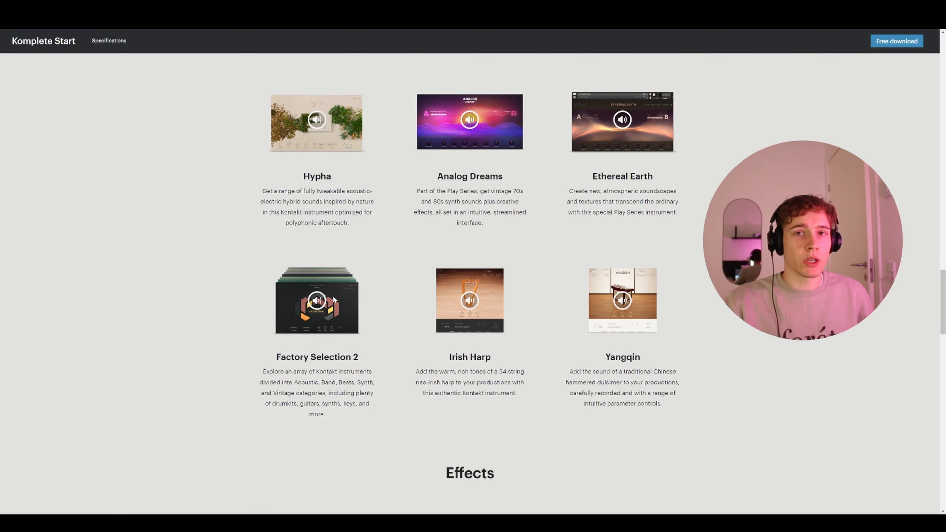
Review the bundle's Effects section and open the free Komplete Start download
scroll(334, 308, "down", 8)
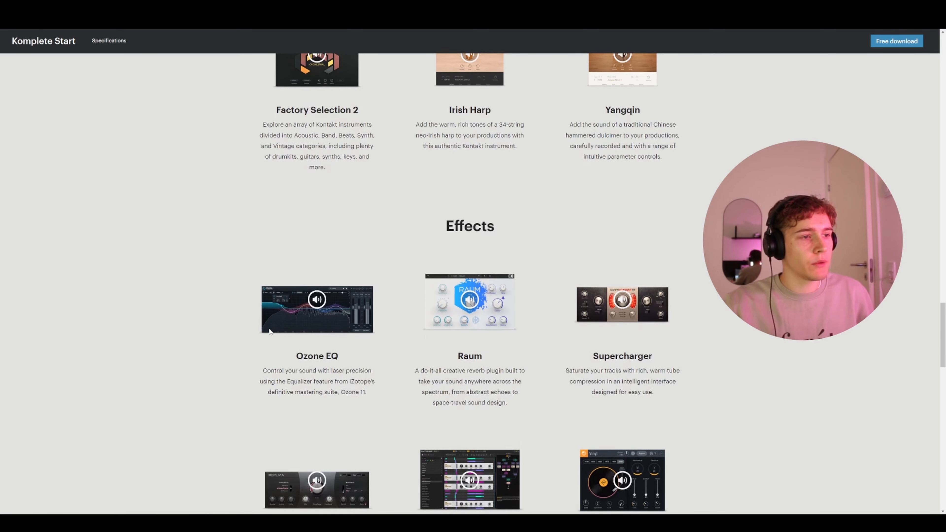
scroll(267, 331, "down", 1)
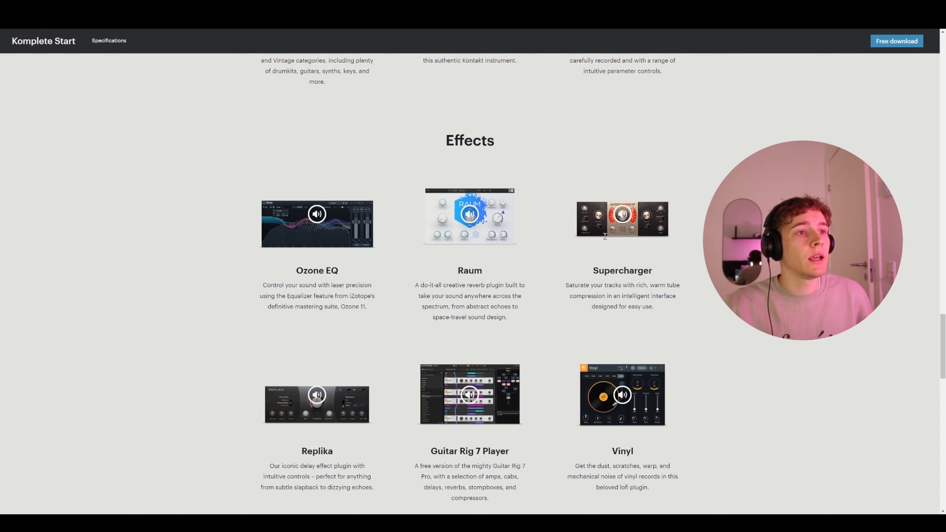
scroll(484, 263, "down", 1)
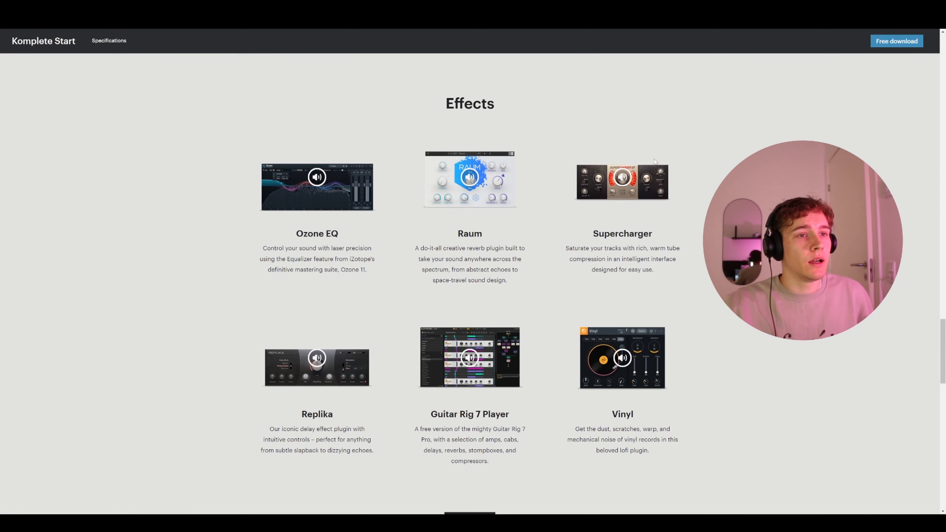
scroll(358, 323, "down", 1)
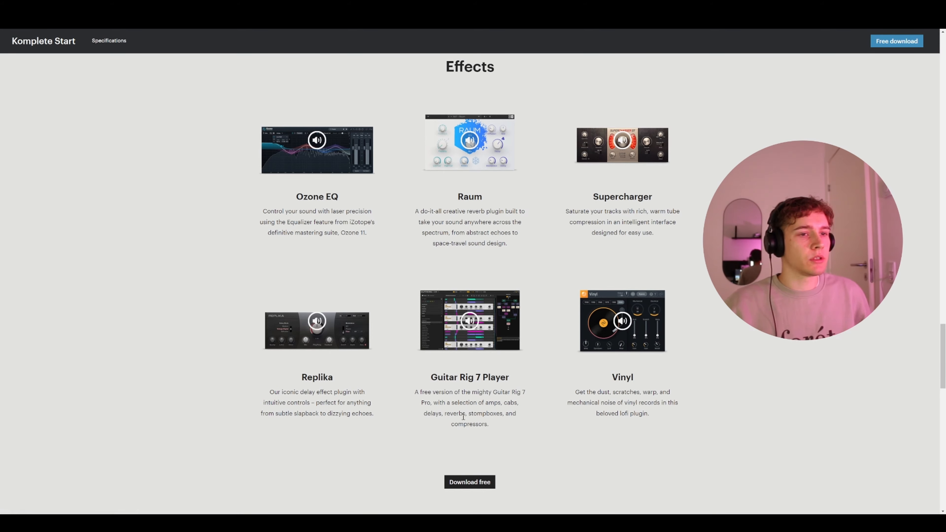
scroll(463, 417, "down", 1)
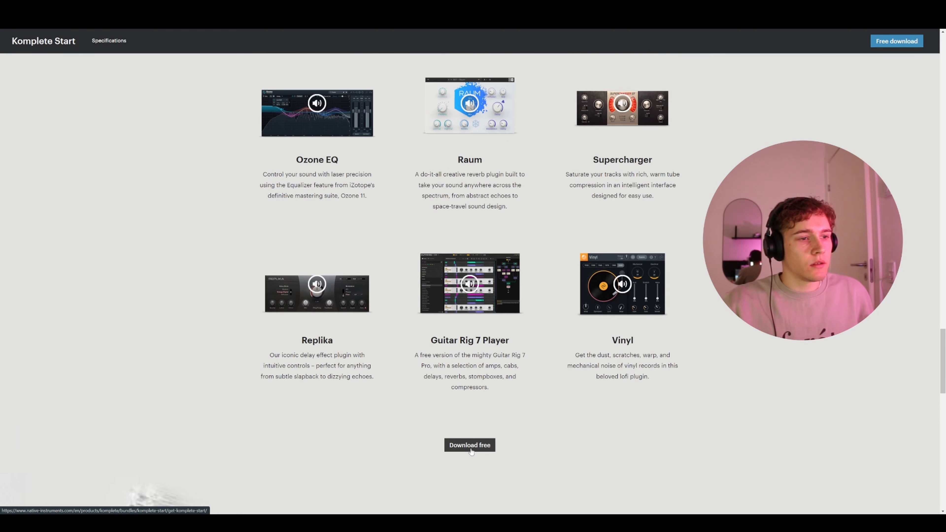
left_click(471, 448)
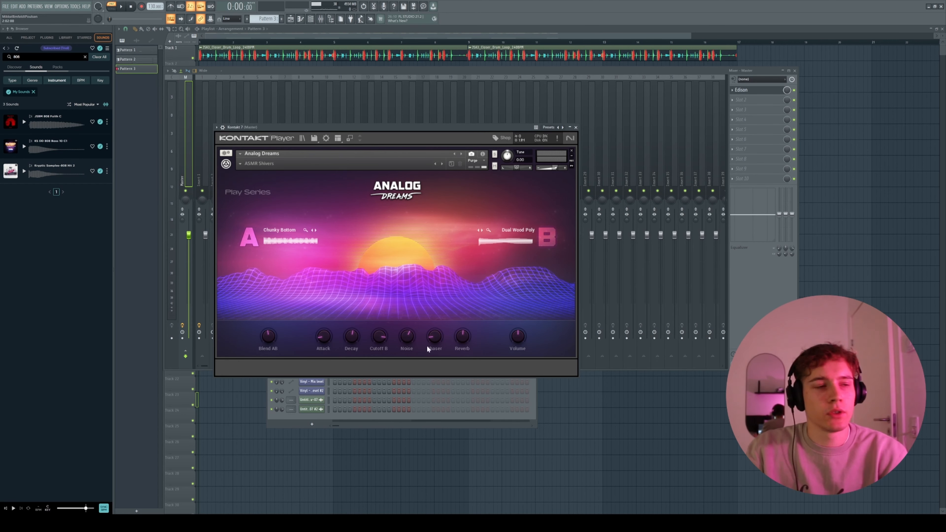
In FL Studio, load the Analog Dreams instrument from the Kontakt Player library
left_click_drag(242, 126, 262, 127)
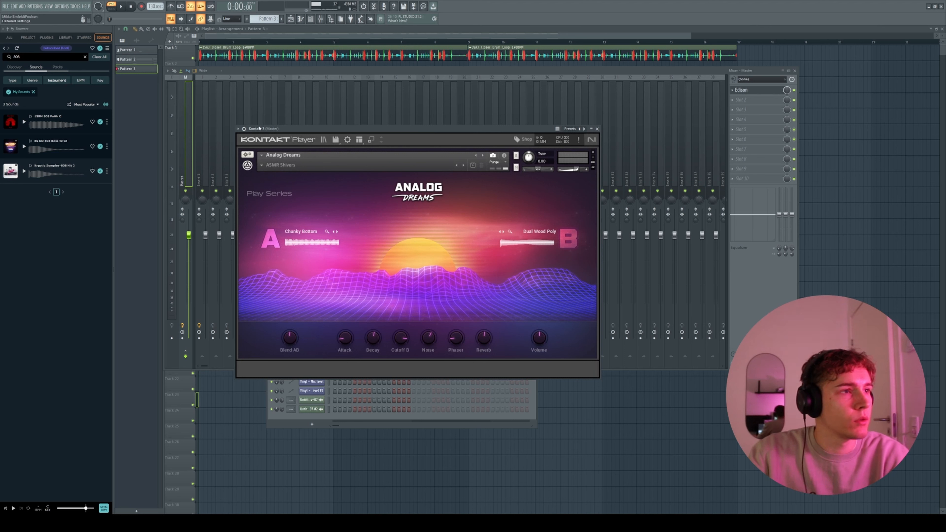
left_click(323, 140)
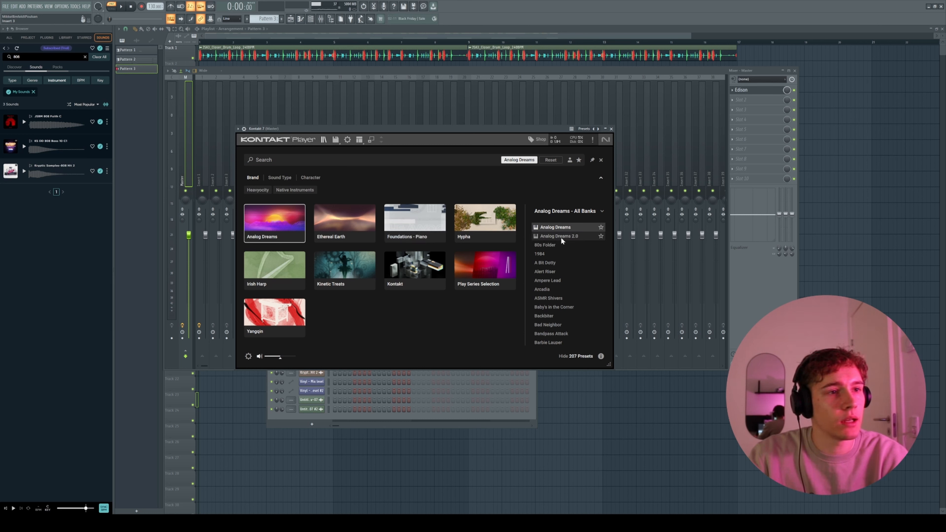
double_click(553, 227)
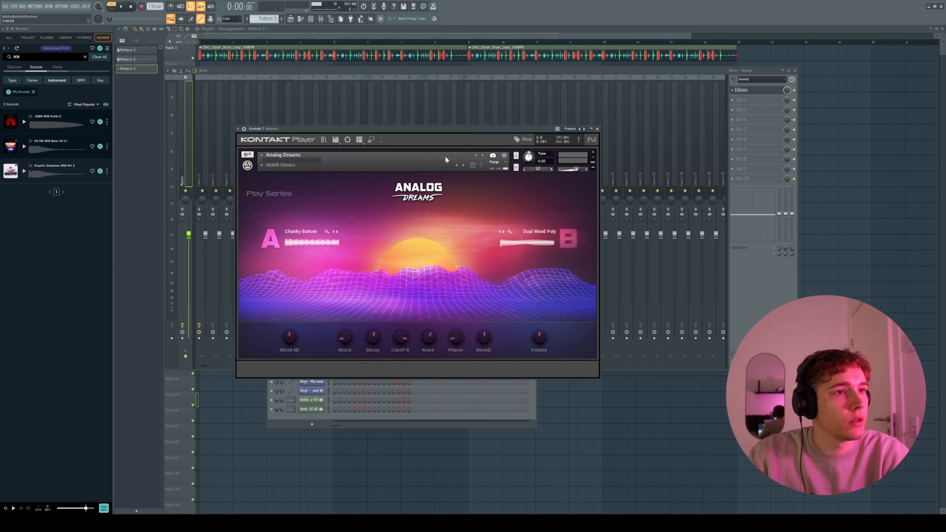
Load the Resonant Dawn preset from the Analog Dreams Plucks category and play a test note
left_click(261, 165)
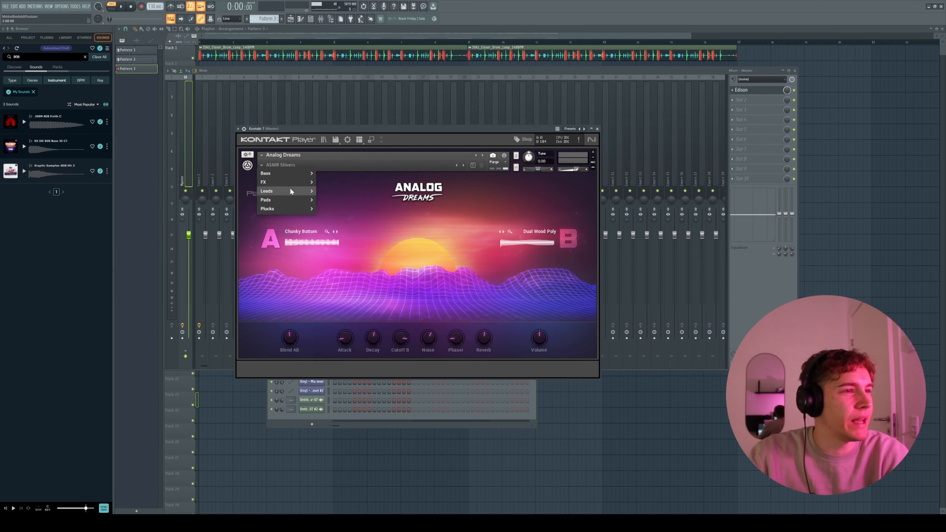
mouse_move(294, 209)
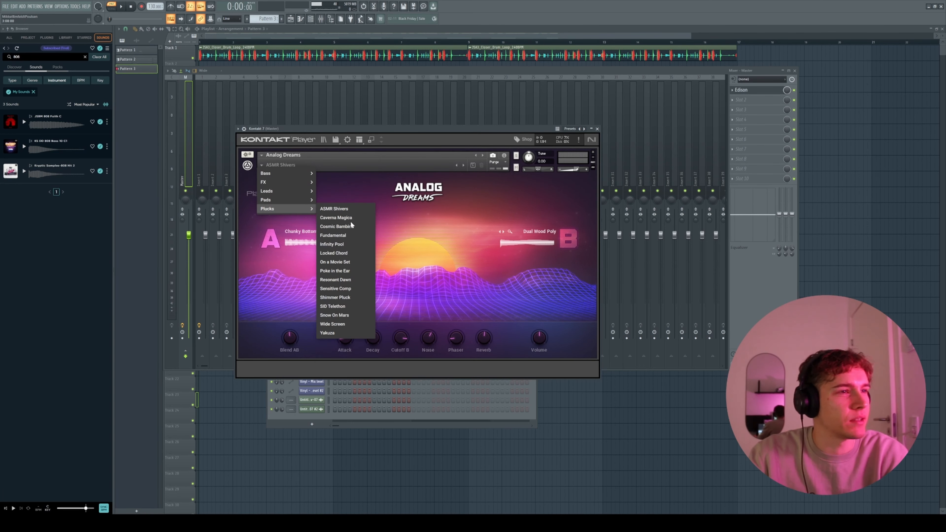
left_click(336, 280)
left_click(352, 421)
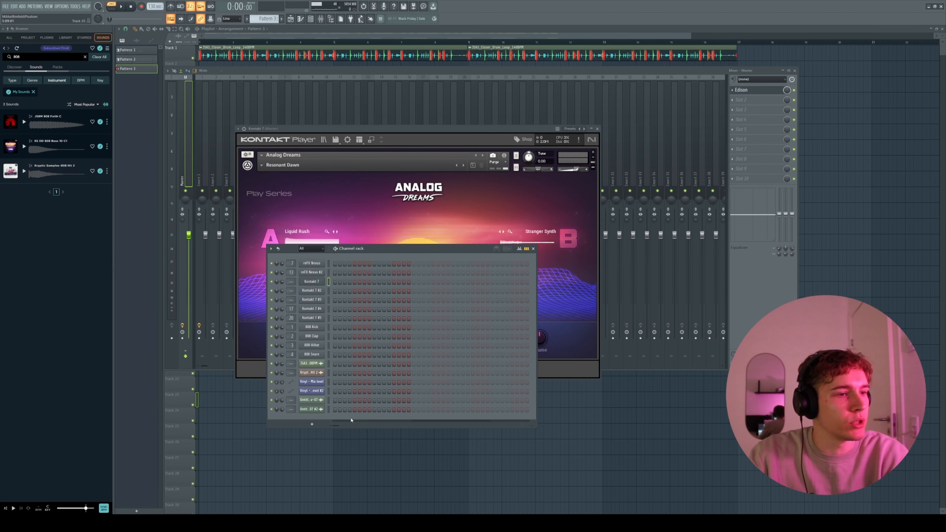
key("w")
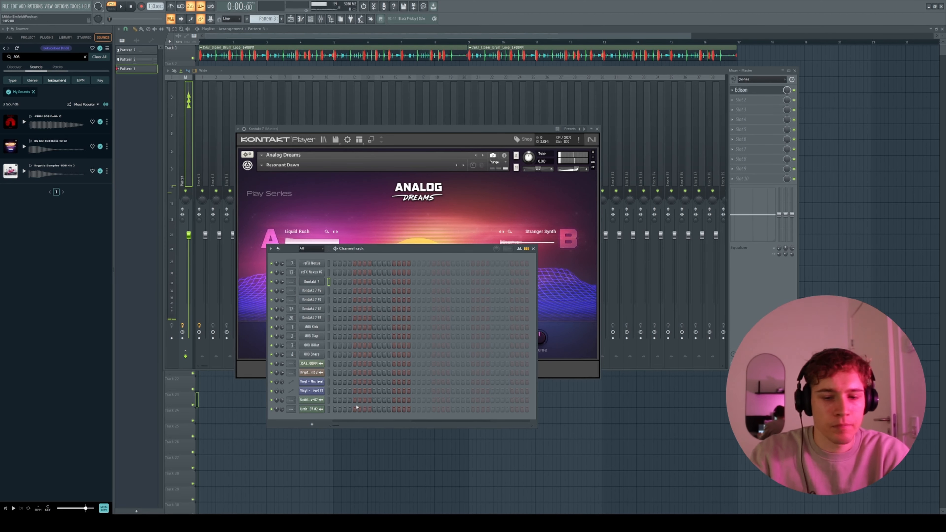
Open the Kontakt 7 #3 channel holding Yangqin and clear the Yangqin filter in its library browser
left_click(312, 300)
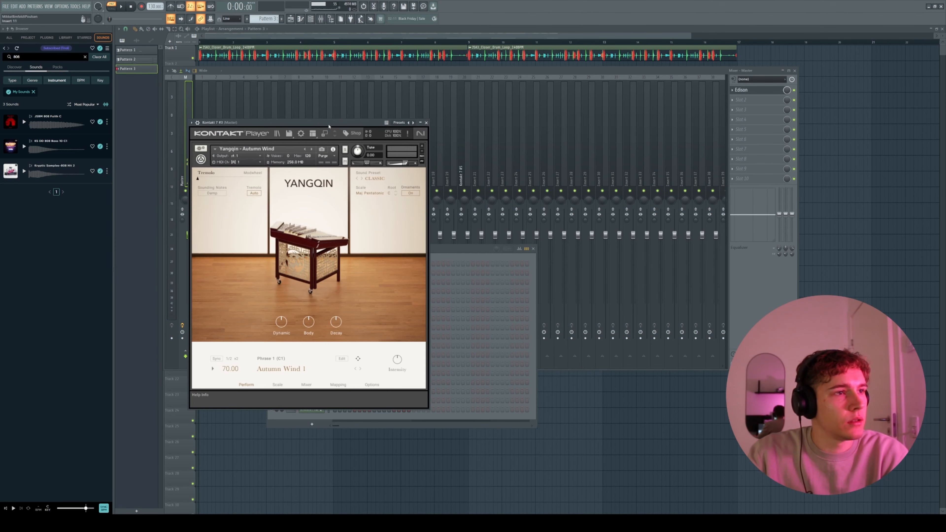
left_click_drag(329, 126, 436, 124)
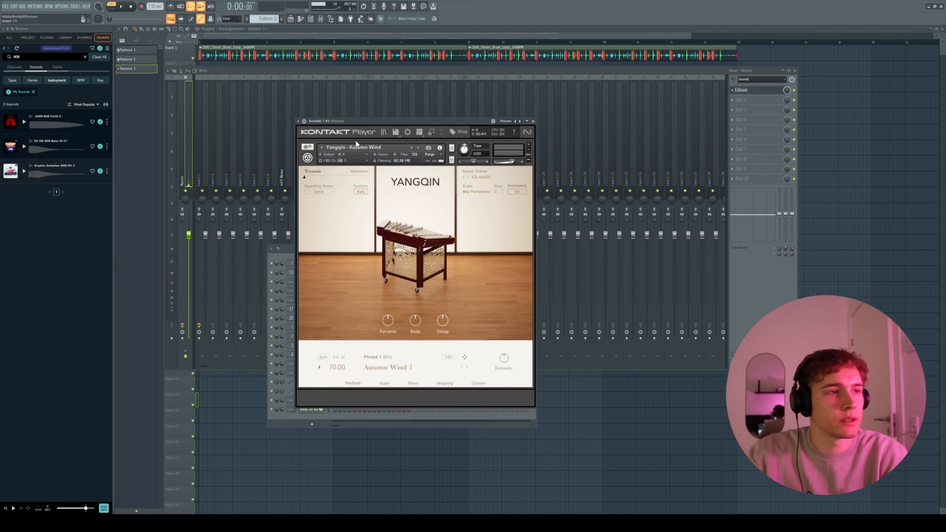
left_click(383, 132)
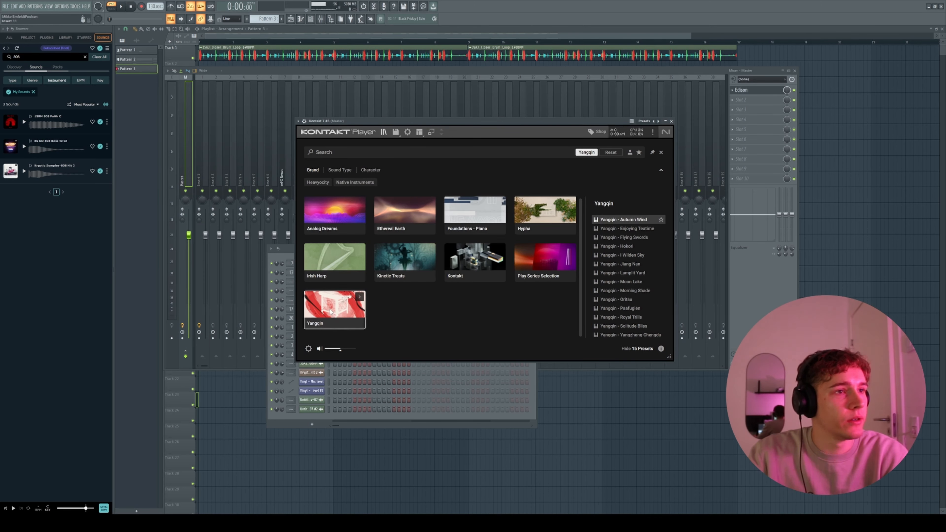
left_click(331, 312)
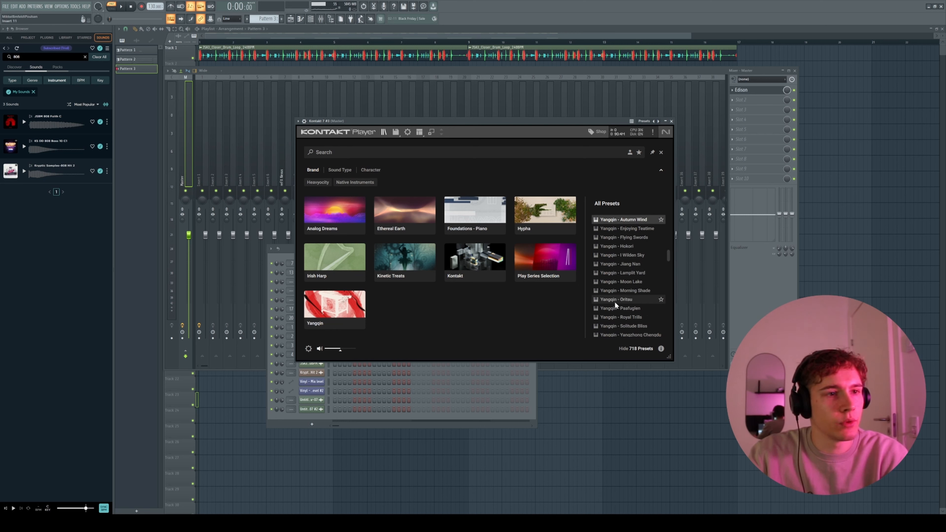
Preview I Wilden Sky and the neighbouring Yangqin preset, load Flying Swords, play a test note and close the channel rack
left_click(618, 257)
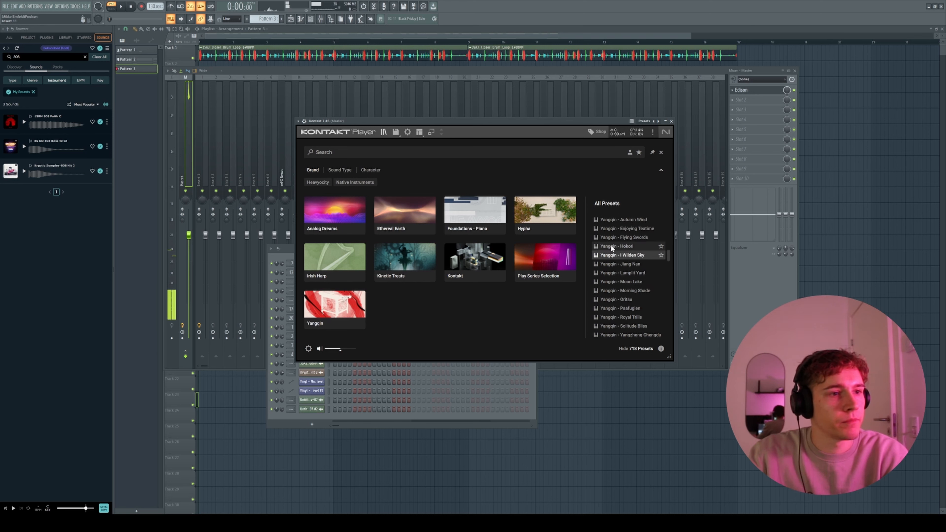
left_click(617, 248)
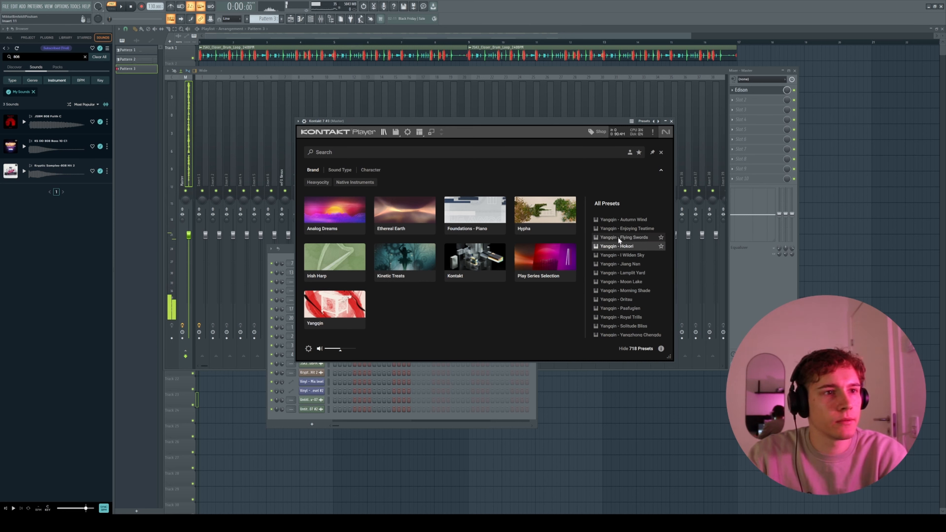
double_click(618, 236)
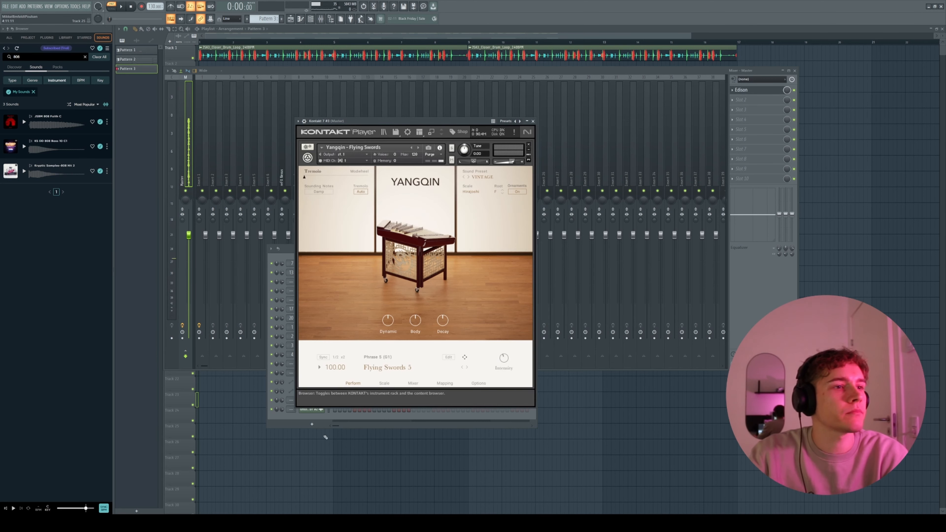
key("n")
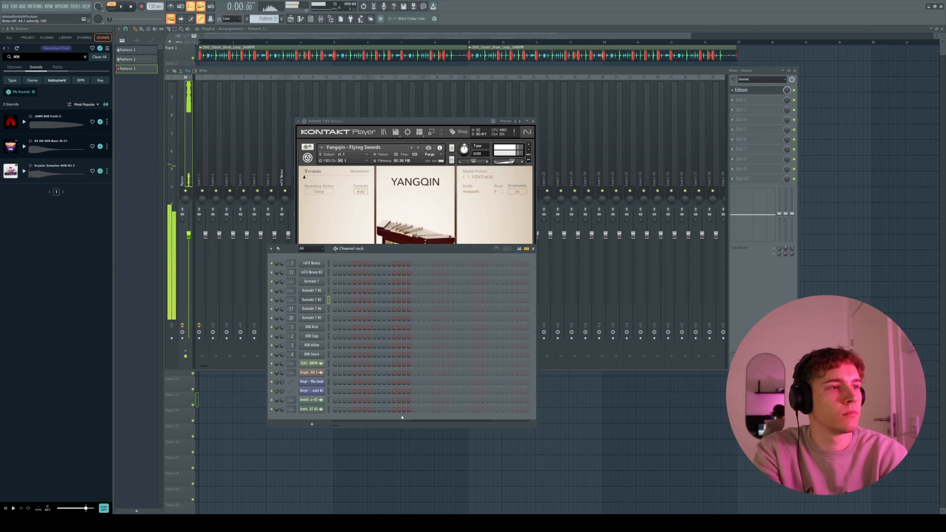
left_click(533, 249)
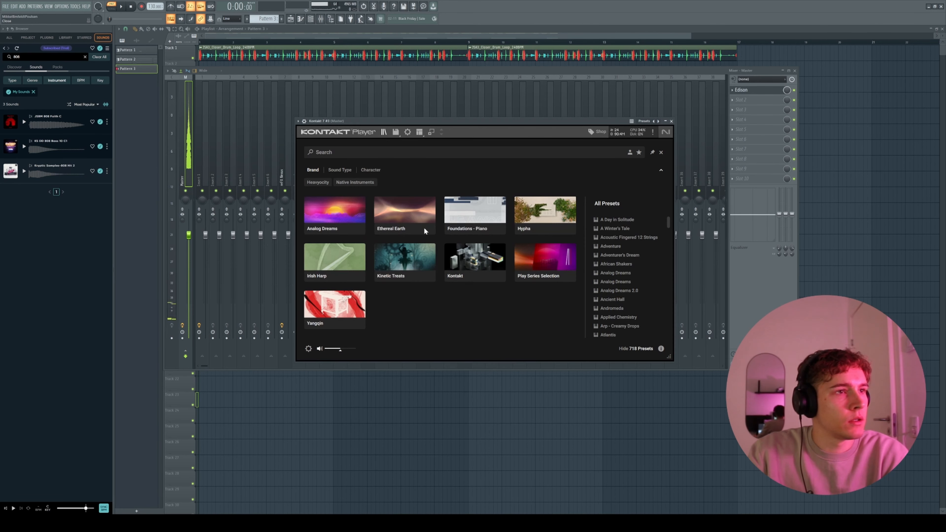
Load the Ethereal Earth instrument and select its Celestial Ensemble preset from the Brass category
left_click(424, 227)
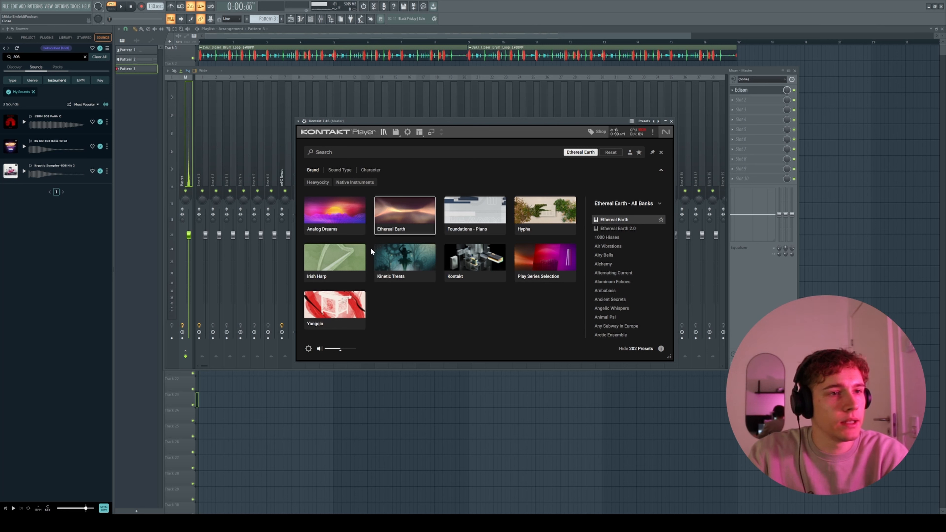
left_click(322, 157)
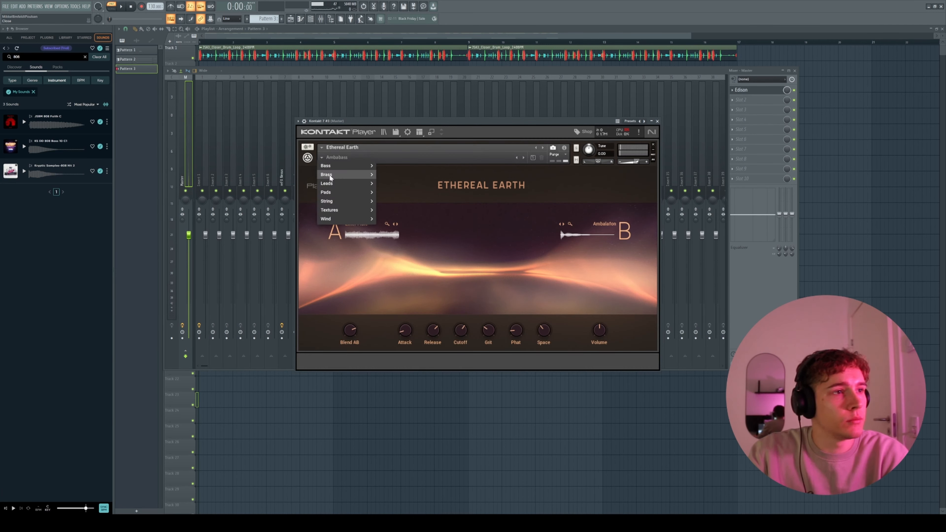
mouse_move(329, 175)
left_click(400, 192)
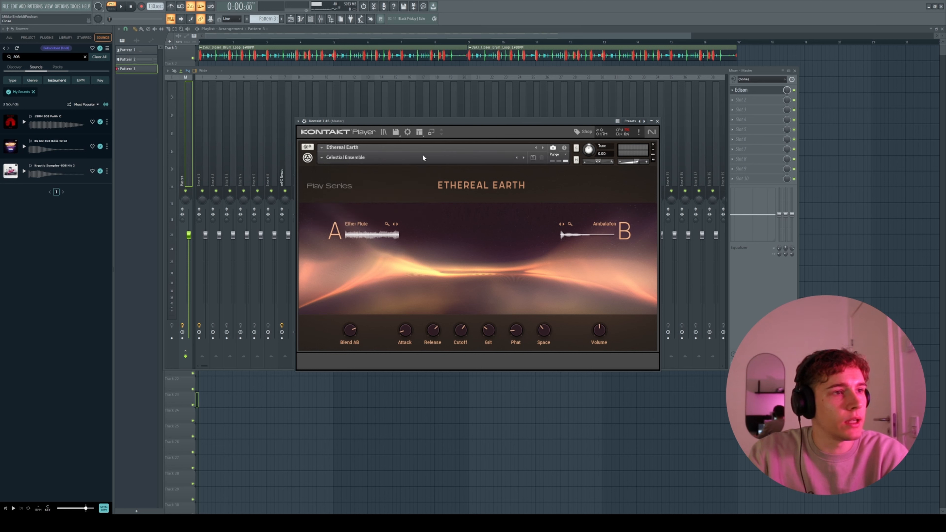
left_click_drag(438, 123, 443, 136)
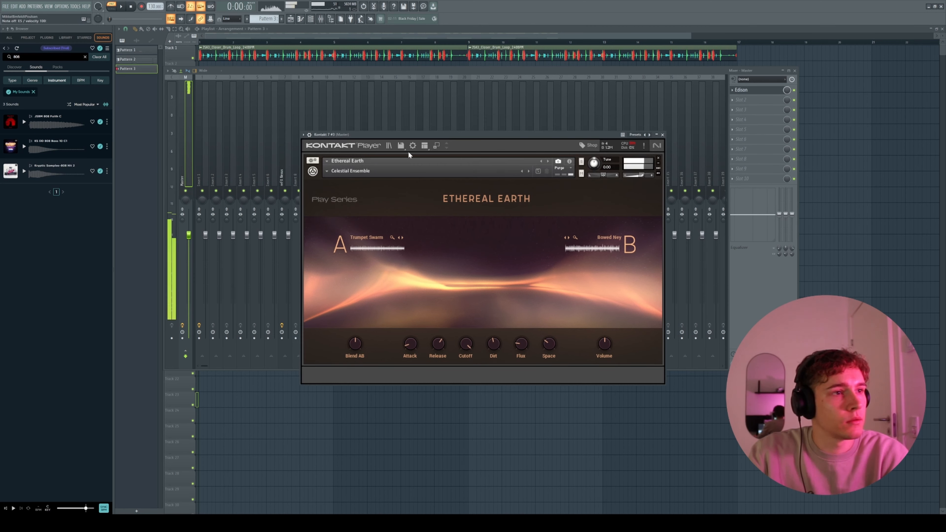
Load the Lush Plucks preset from the Leads category of Ethereal Earth
left_click(328, 171)
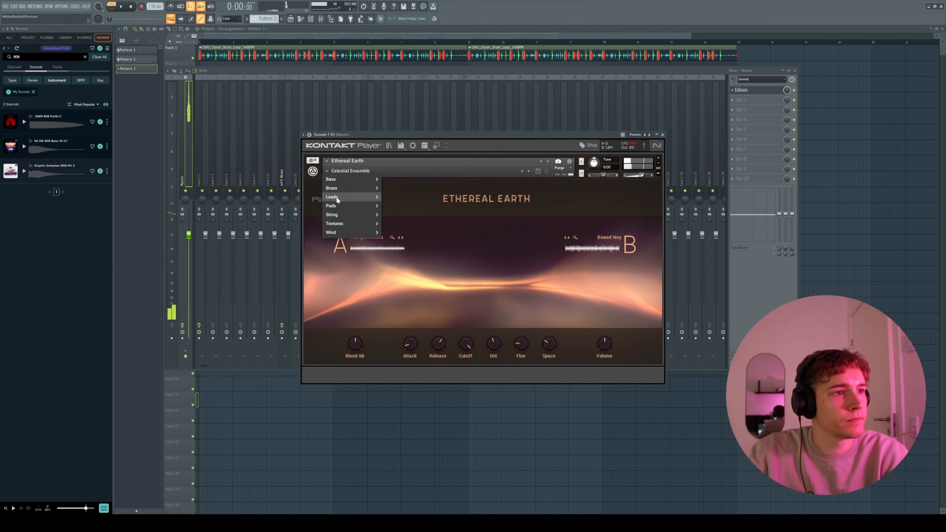
mouse_move(337, 197)
left_click(409, 259)
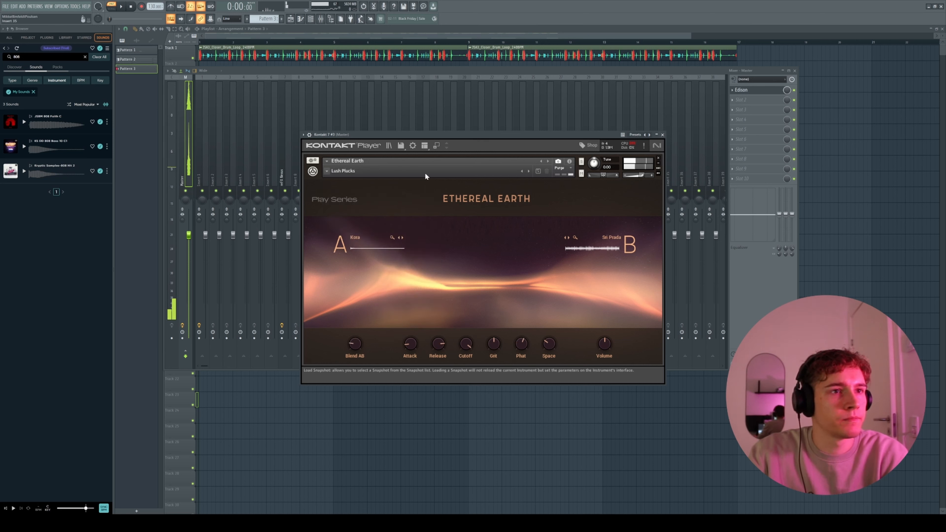
Load the Irish Harp instrument from the library browser with its Thirty Birds preset
left_click(390, 145)
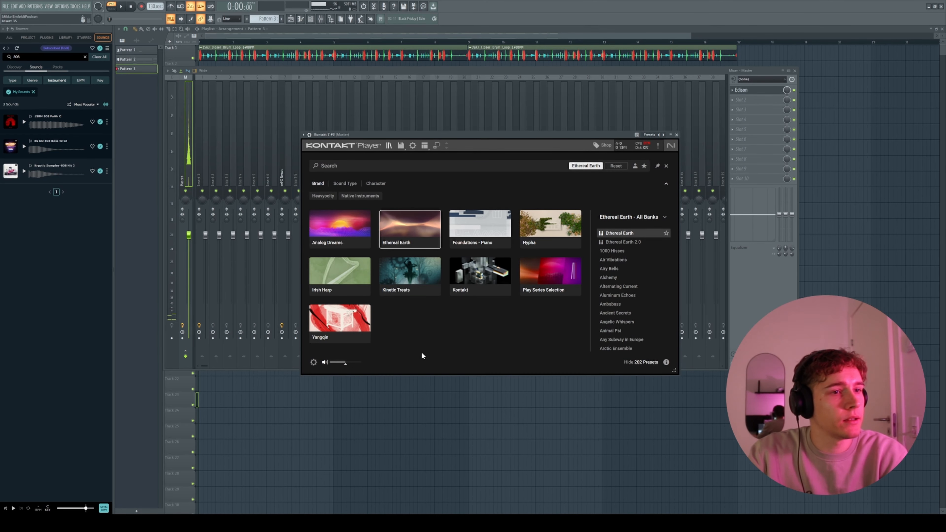
left_click(336, 276)
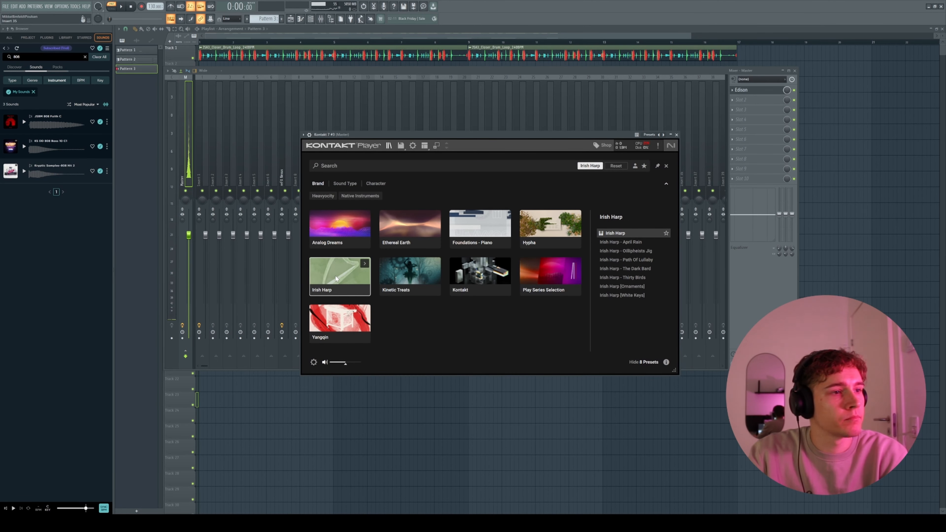
left_click(619, 233)
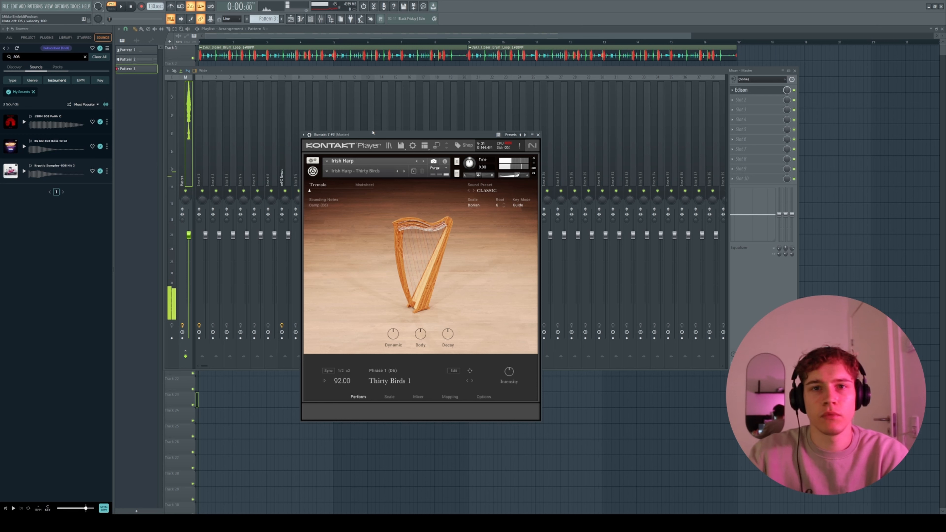
Look through the Irish Harp's Scale, Mixer, Mapping and Options pages, return to Perform and reposition the Kontakt window
left_click(388, 395)
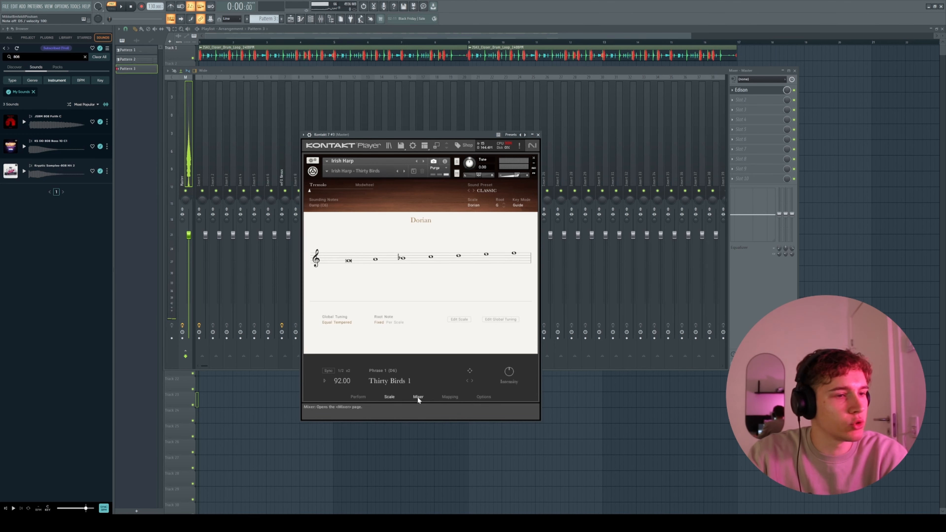
left_click(418, 396)
left_click(449, 397)
left_click(484, 397)
left_click(362, 395)
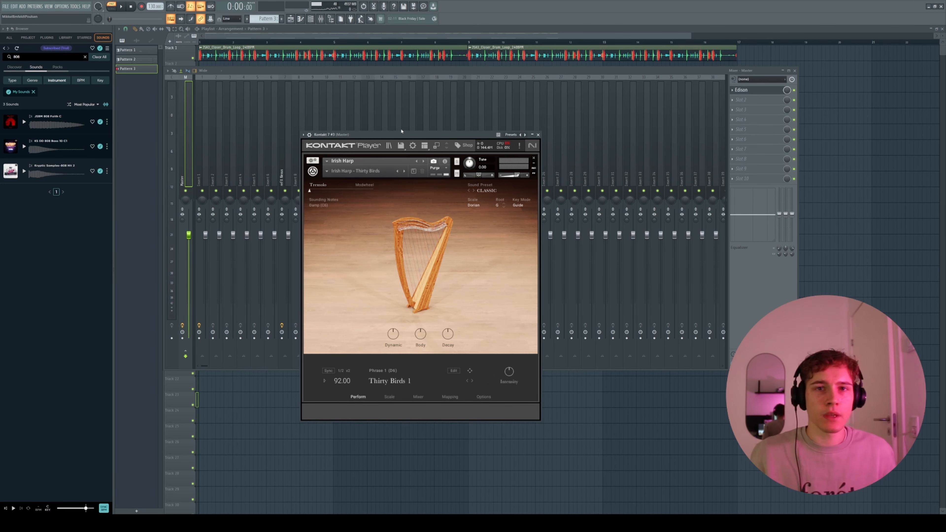
left_click_drag(376, 135, 391, 167)
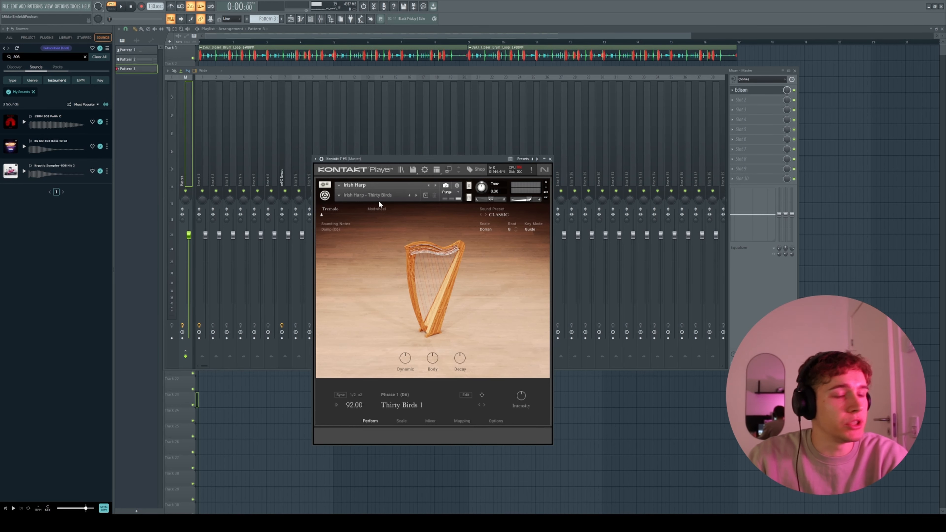
Load A Day in Solitude from the Hypha library and play a test note
left_click(339, 195)
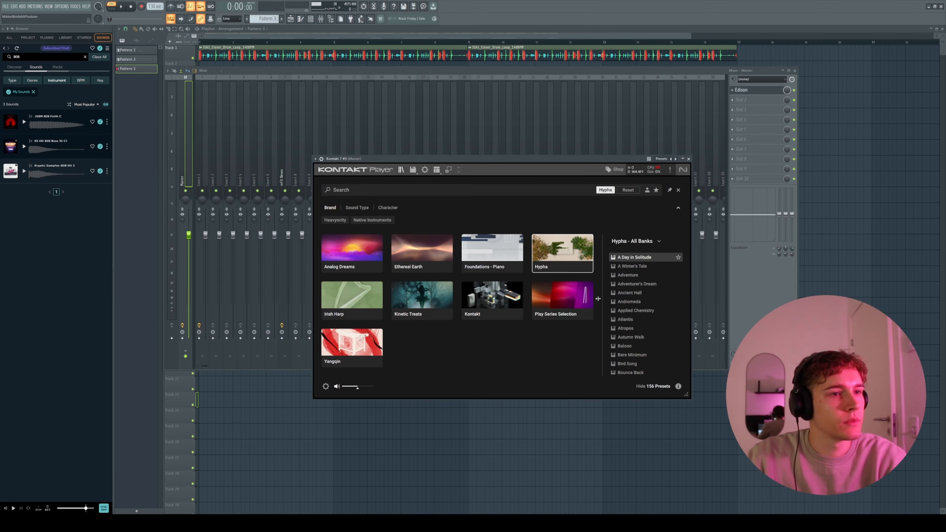
double_click(564, 255)
left_click_drag(487, 183, 465, 160)
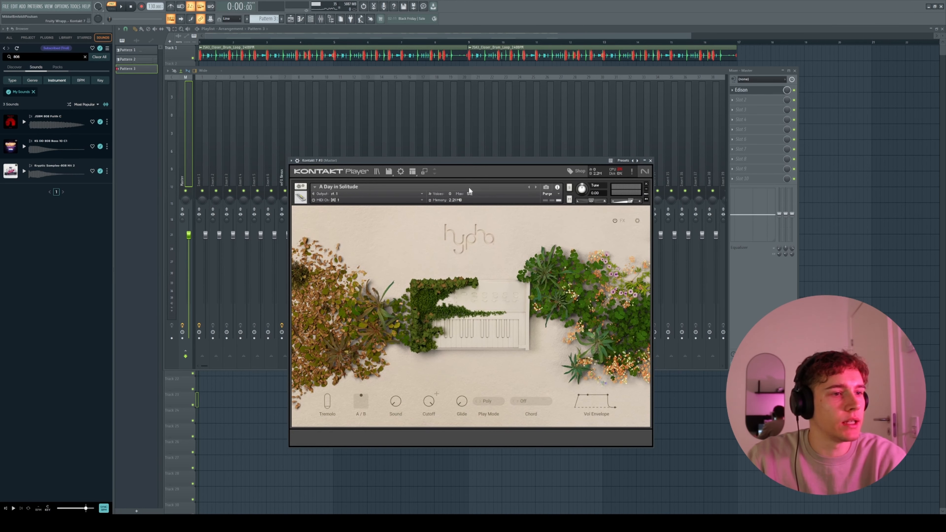
key("c")
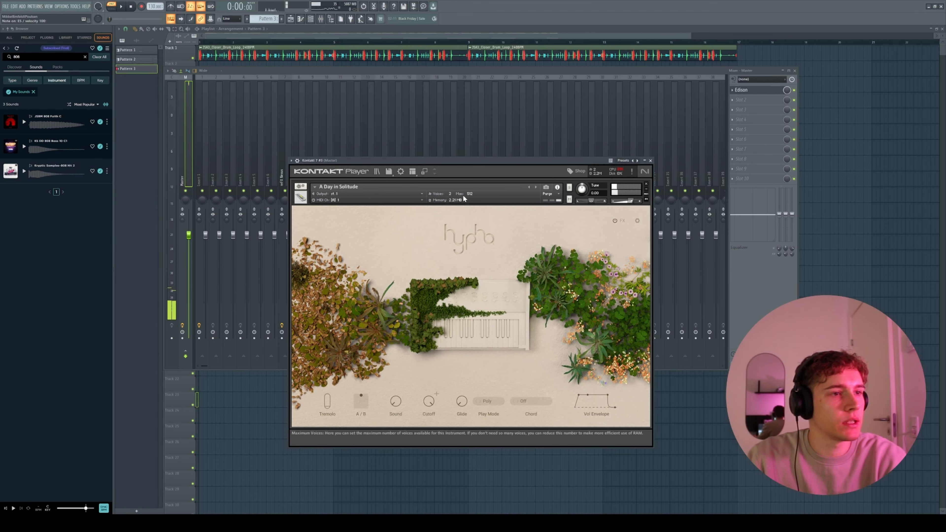
left_click(314, 188)
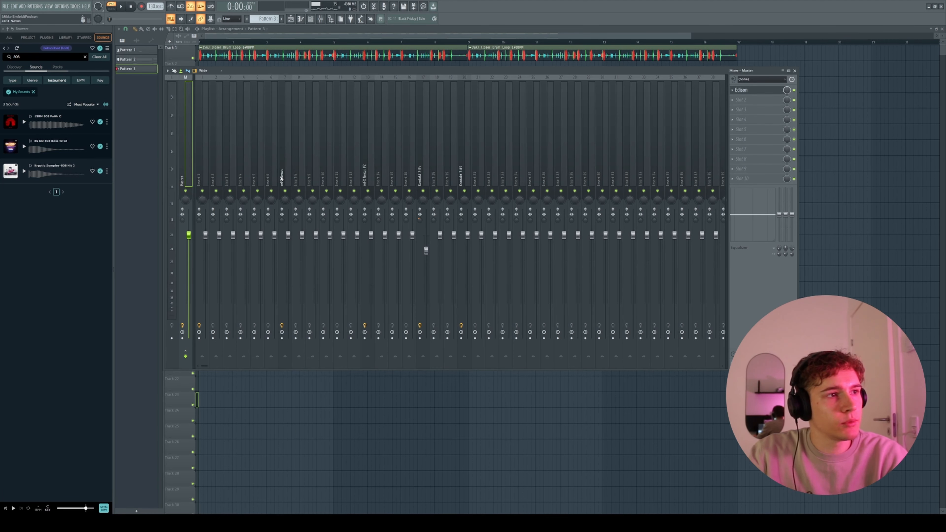
Select the reFX Nexus mixer track, bypass its Ozone 11 Equalizer and play test notes on the reFX Nexus channel
left_click(281, 179)
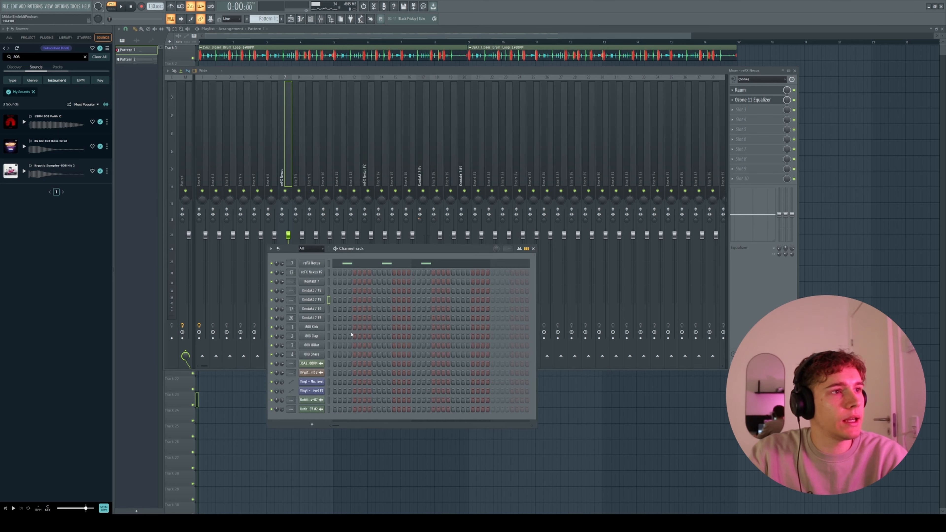
left_click(793, 100)
left_click(370, 420)
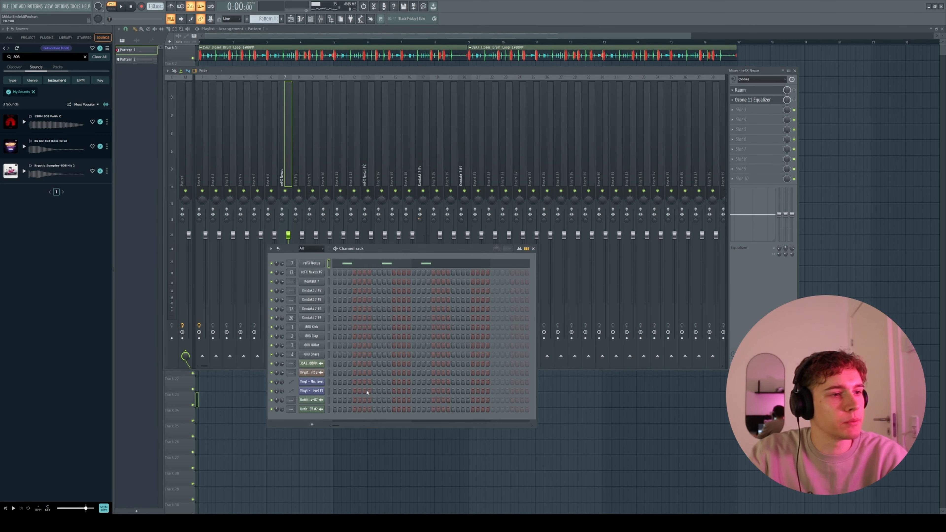
key("v")
key("v")
key("v")
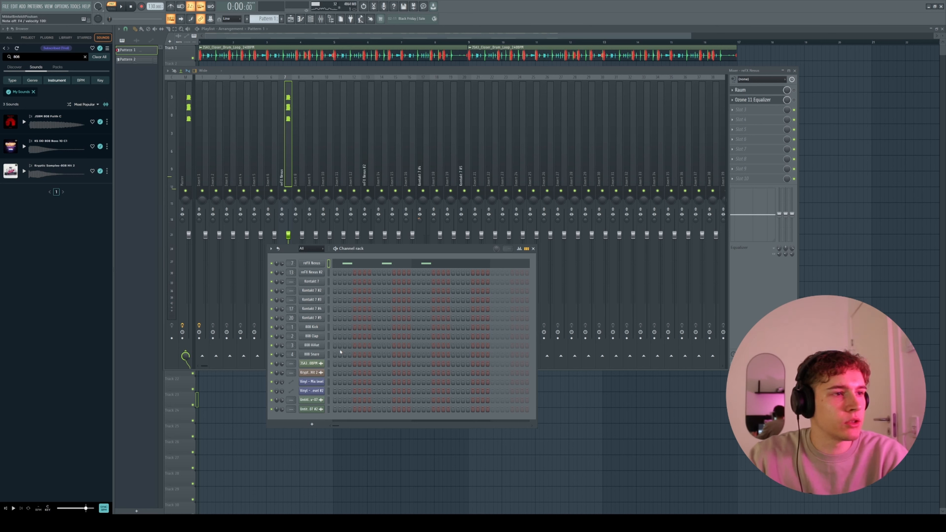
Enable the Raum reverb on the reFX Nexus track and place its window over the middle of the mixer
left_click(750, 91)
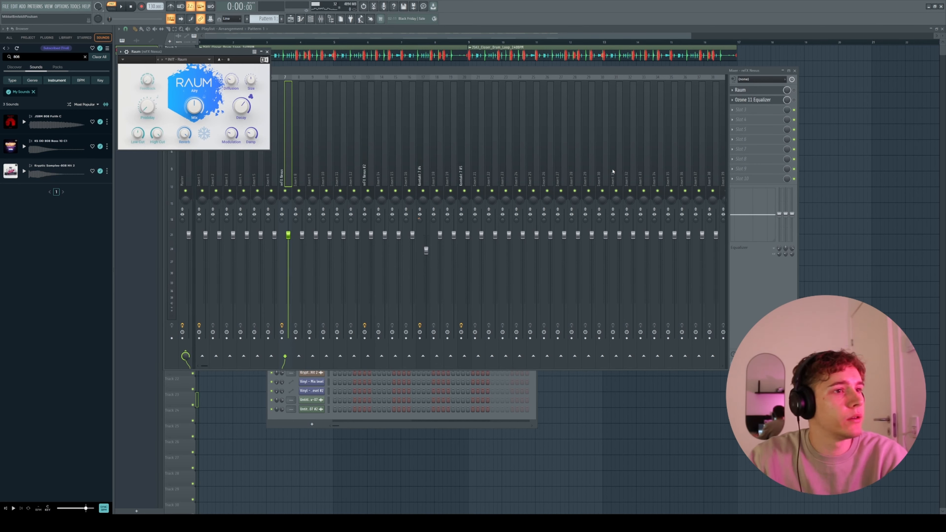
left_click_drag(216, 56, 373, 208)
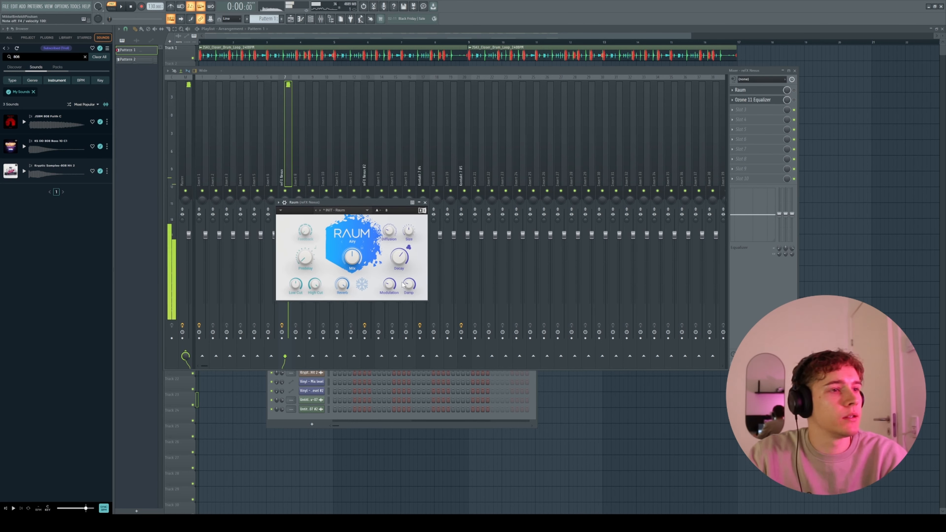
left_click(795, 90)
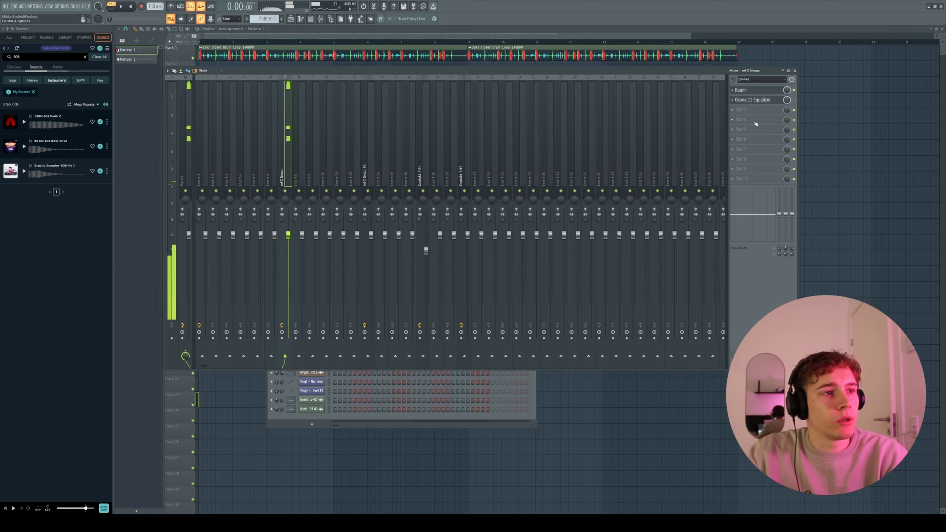
left_click(742, 89)
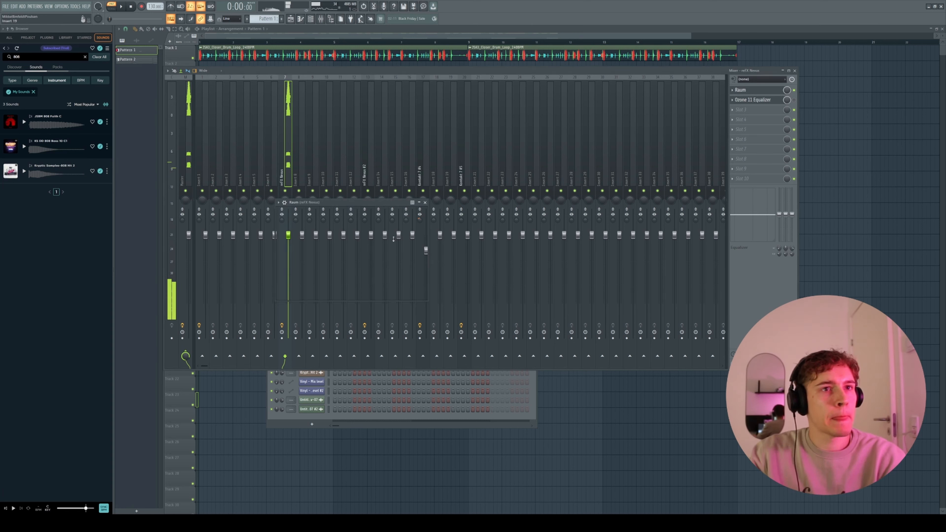
left_click_drag(368, 213, 390, 229)
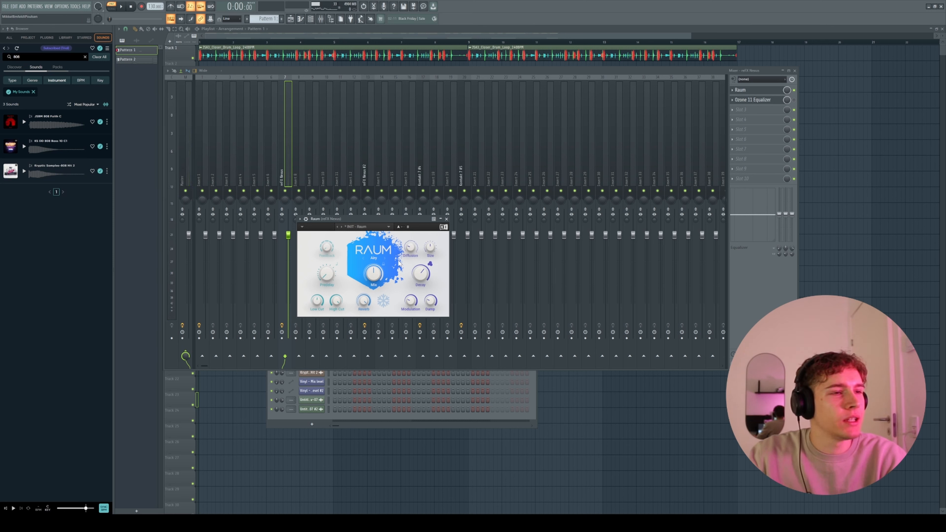
Audition Raum's Cosmic mode with test notes and switch the reverb back to Airy
left_click(385, 259)
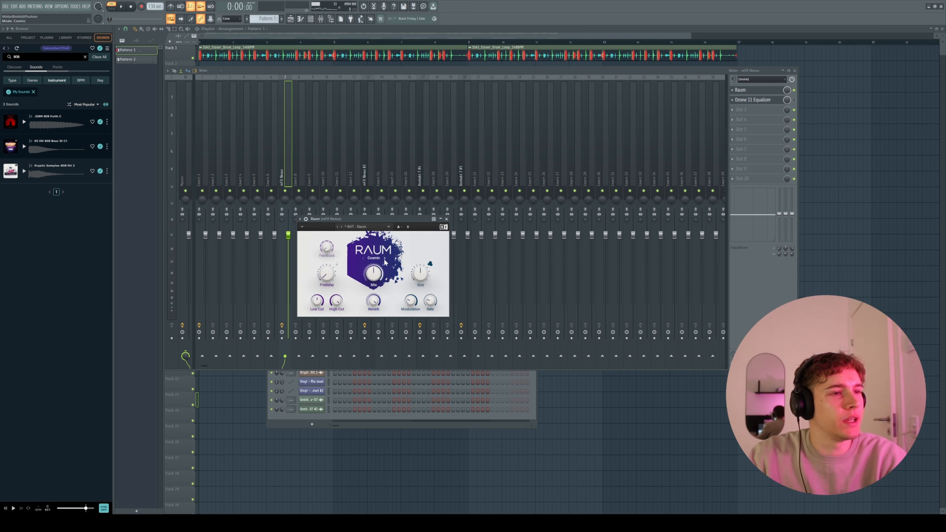
left_click(385, 258)
left_click(431, 71)
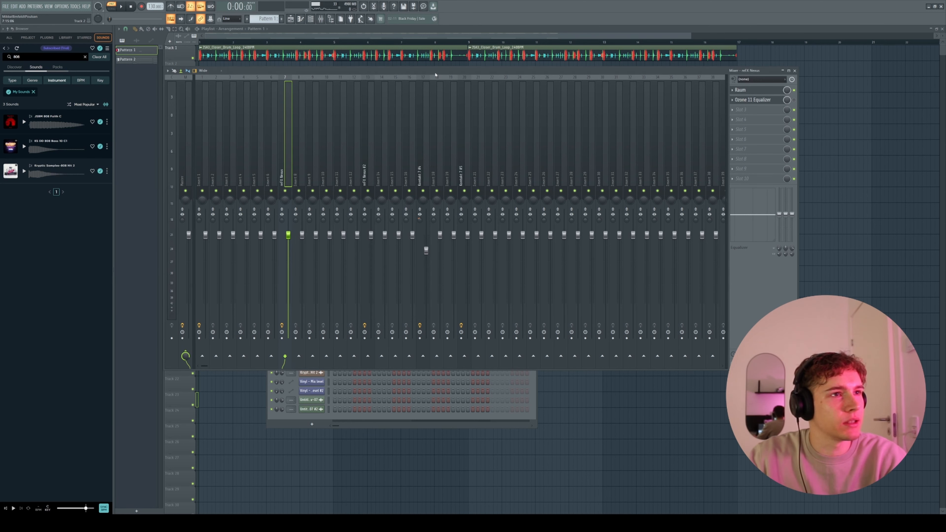
left_click(741, 90)
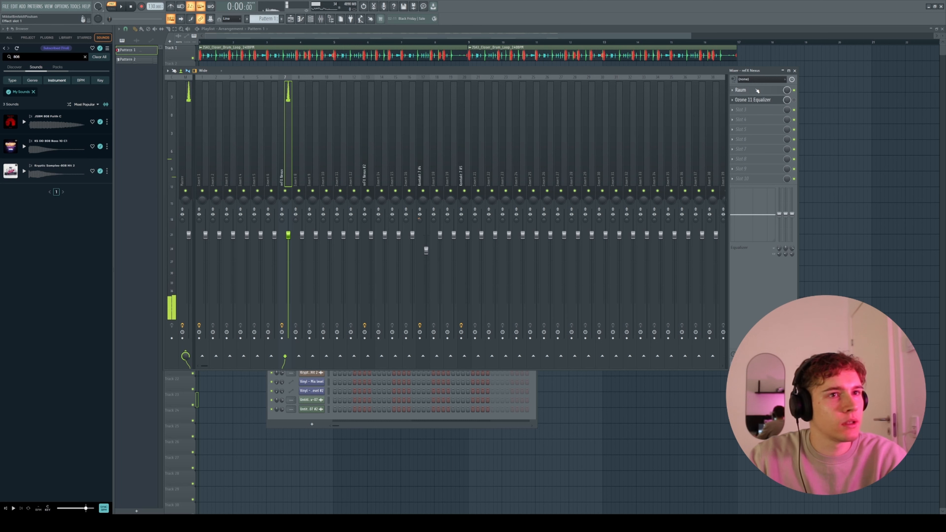
left_click(364, 259)
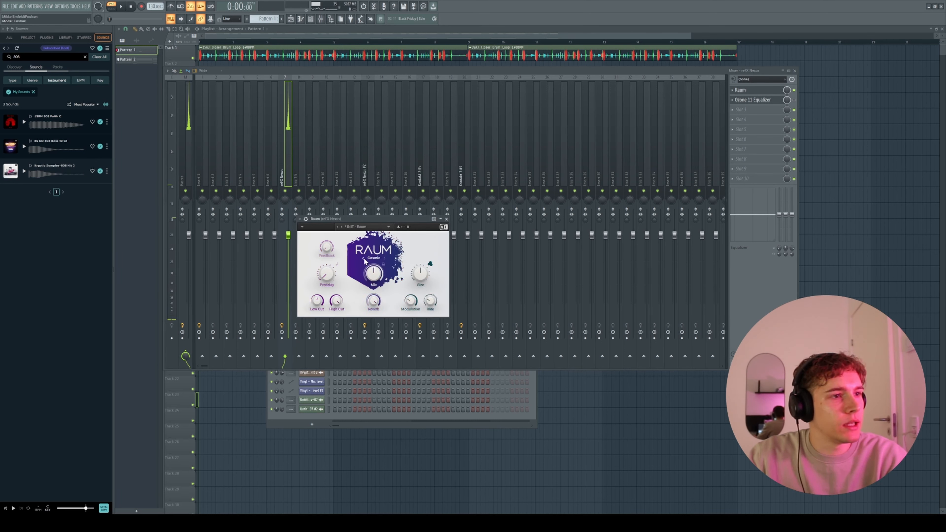
key("v")
key("v")
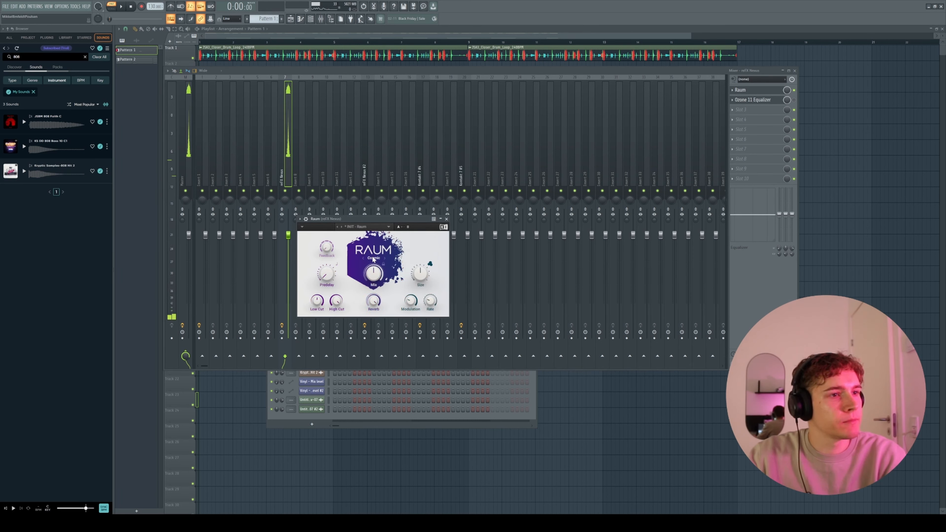
left_click(384, 258)
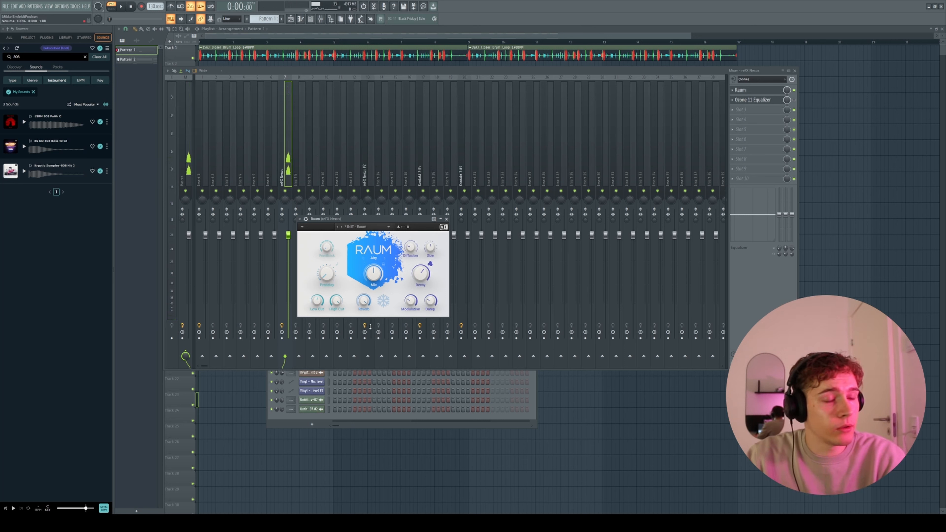
Try Raum's Freeze function, turn it off again and close the reverb
left_click(383, 301)
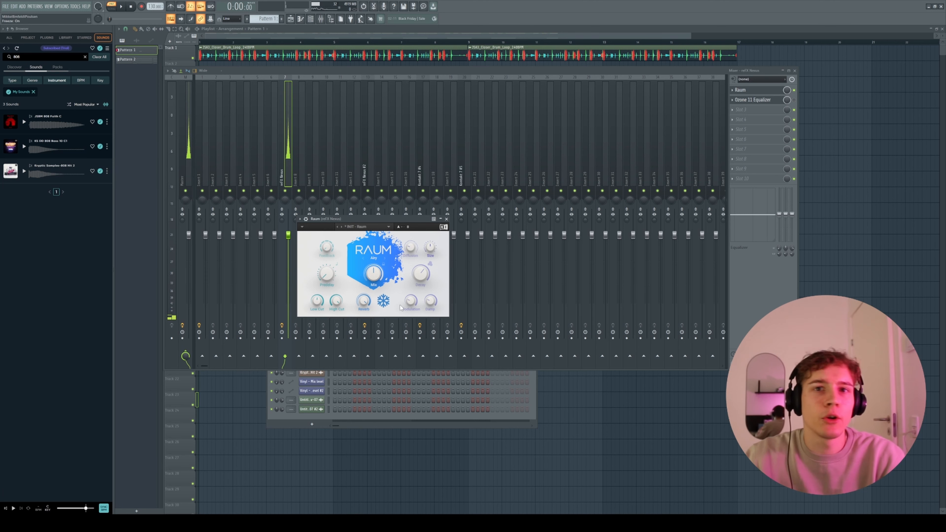
left_click(384, 302)
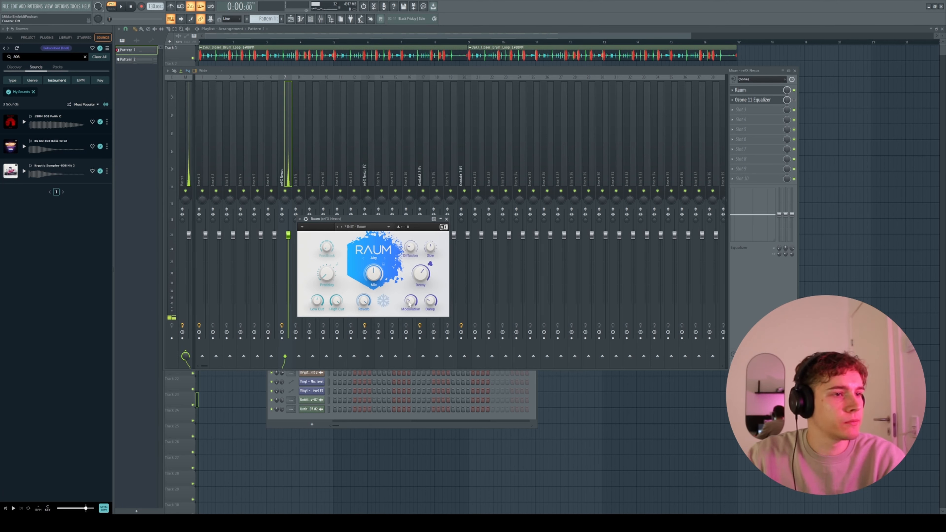
left_click(447, 219)
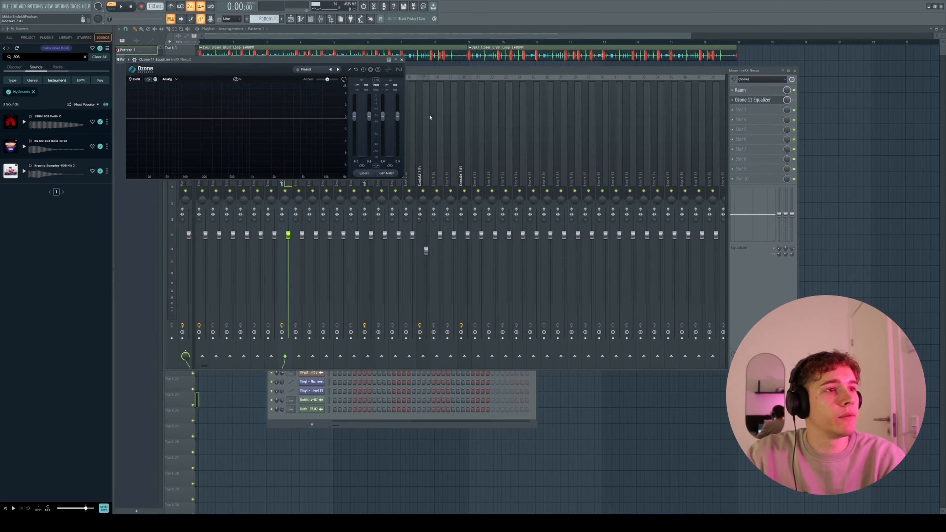
Add a low shelf node in the Ozone 11 Equalizer on the reFX Nexus track, cut the low frequencies and play a test note
left_click_drag(259, 61, 448, 187)
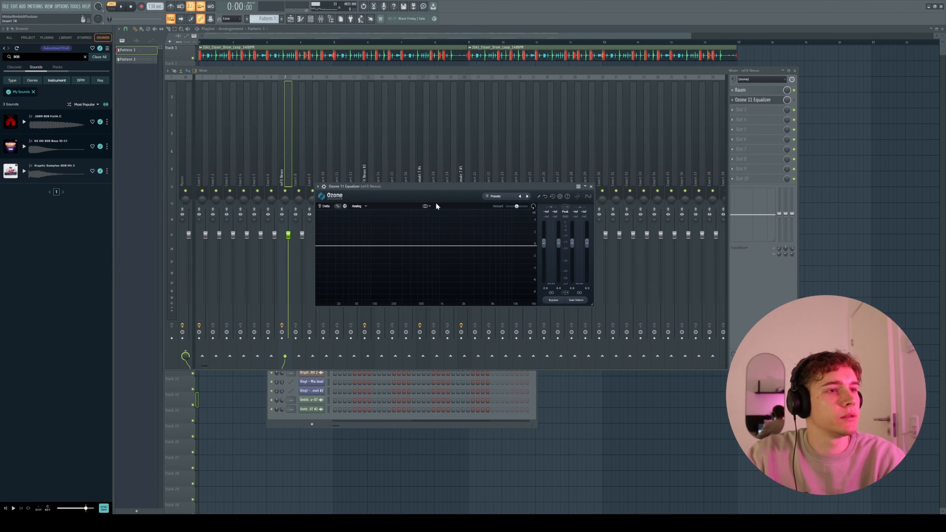
left_click_drag(430, 189, 432, 159)
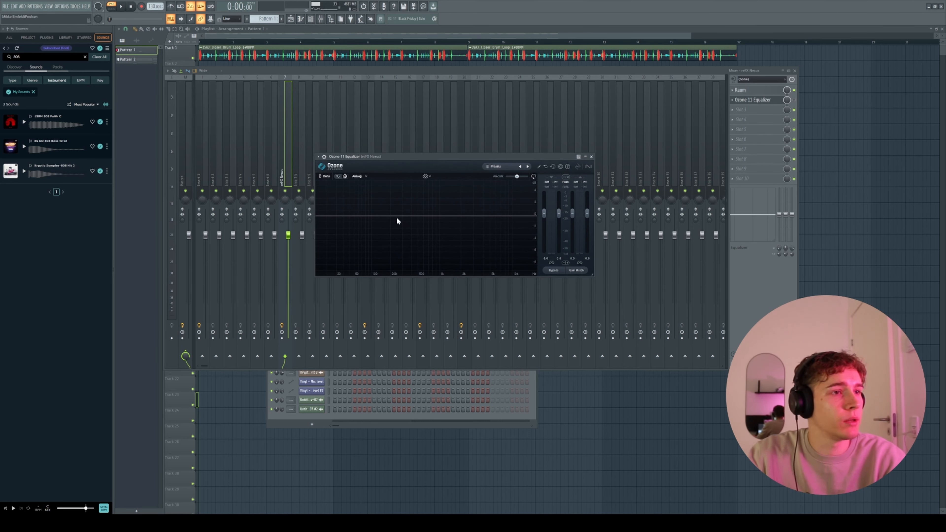
left_click(366, 218)
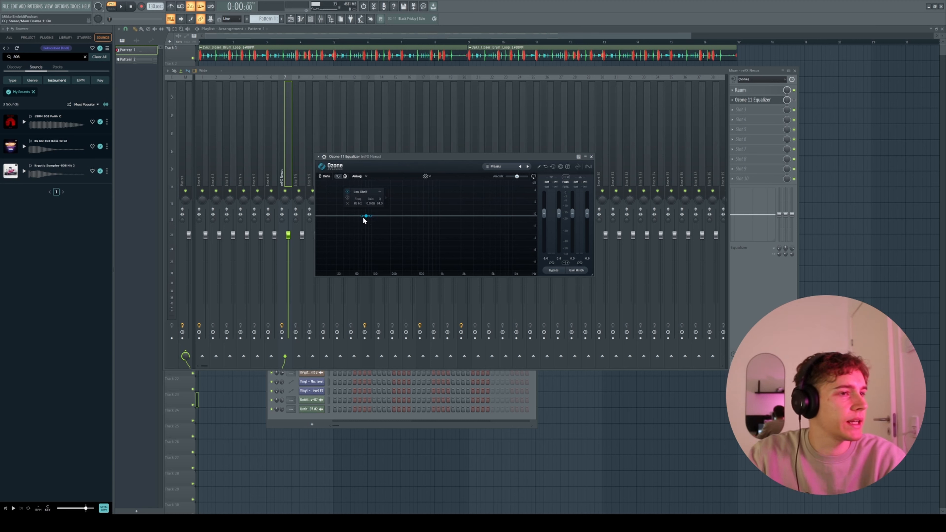
left_click_drag(367, 217, 390, 253)
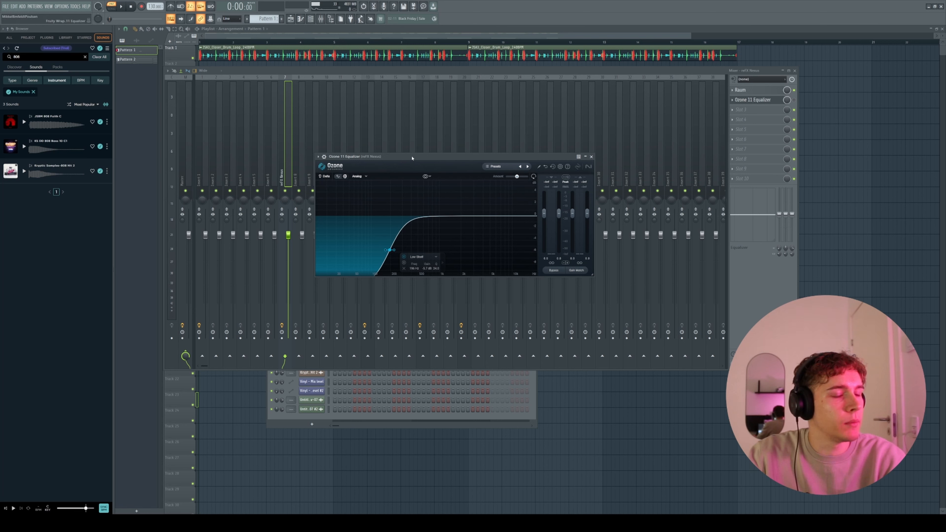
key("c")
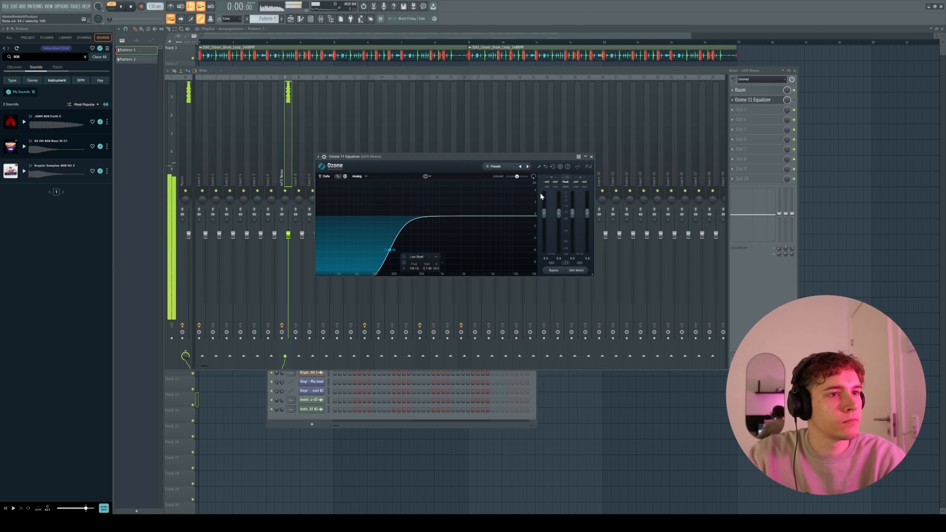
left_click_drag(506, 158, 513, 136)
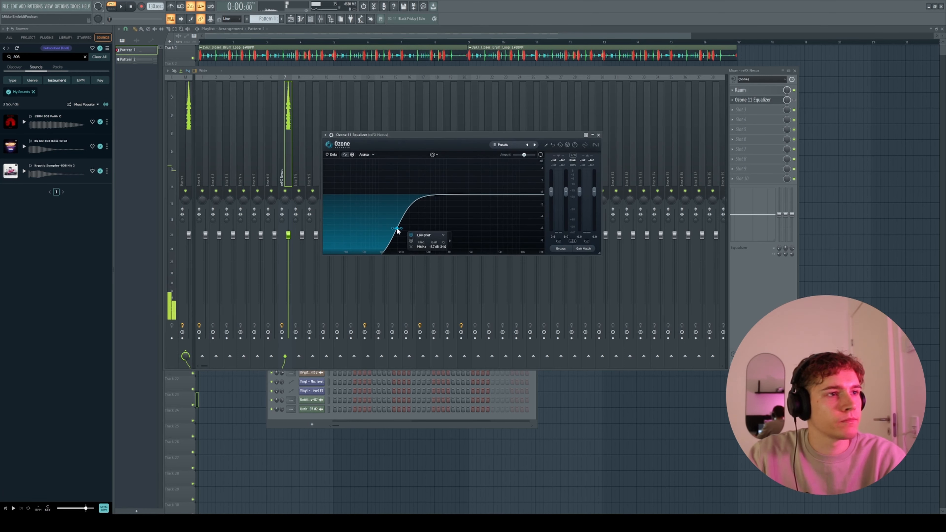
Move the low shelf node to a slightly higher frequency, enlarge and reposition the equalizer window, and close it after a test note
left_click_drag(397, 231, 402, 231)
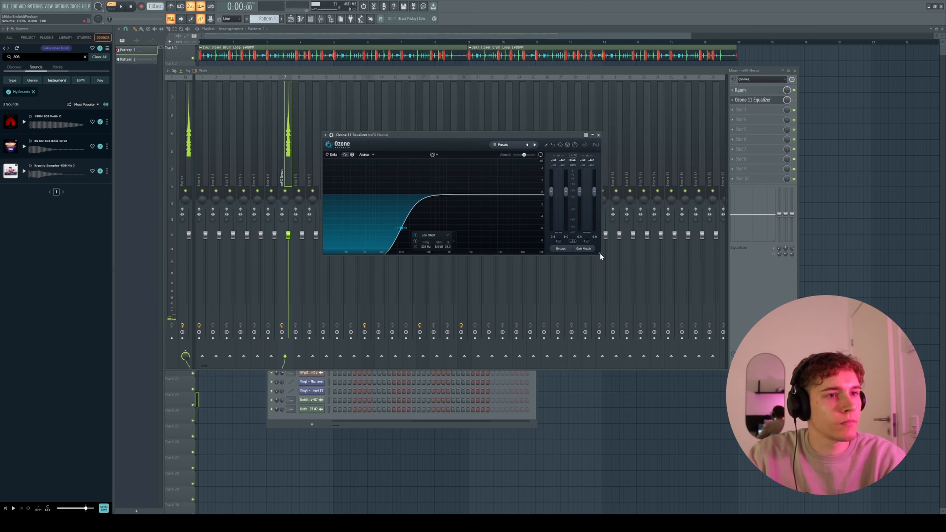
left_click_drag(600, 253, 710, 323)
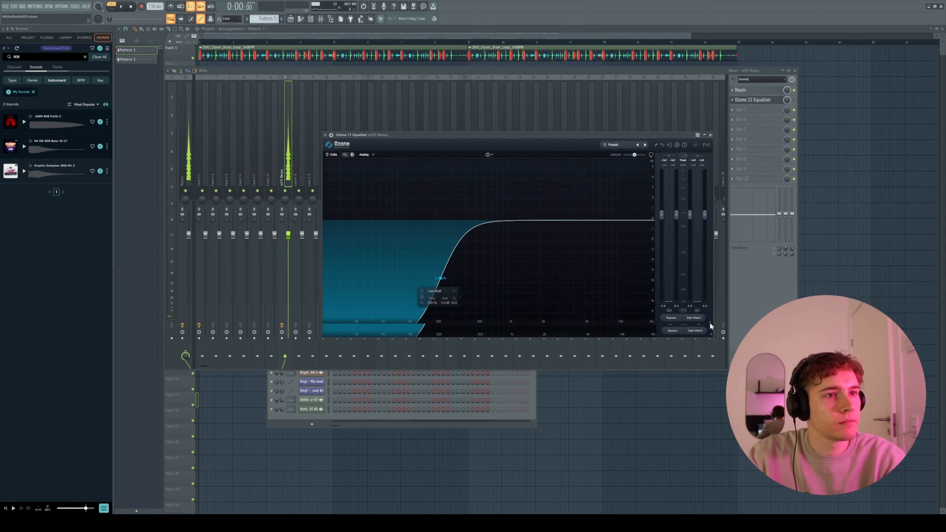
left_click_drag(466, 135, 437, 119)
key("c")
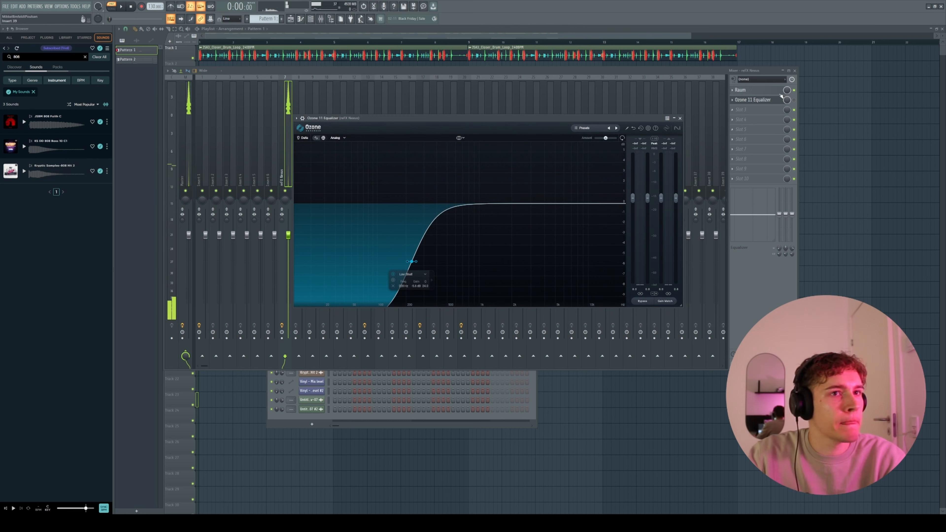
left_click(794, 100)
left_click(680, 118)
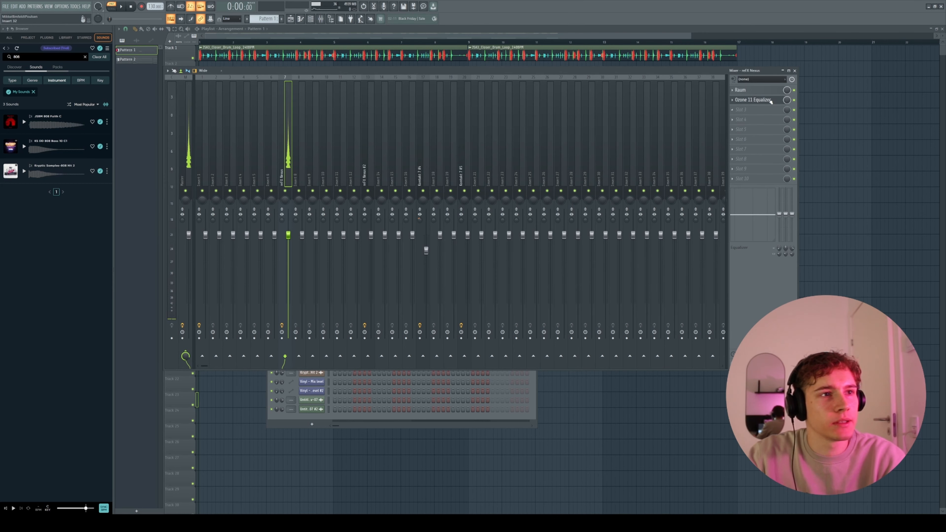
Reopen the Ozone 11 Equalizer and add a bell node boosting about 1.1 dB at about 6.1 kHz
left_click(755, 100)
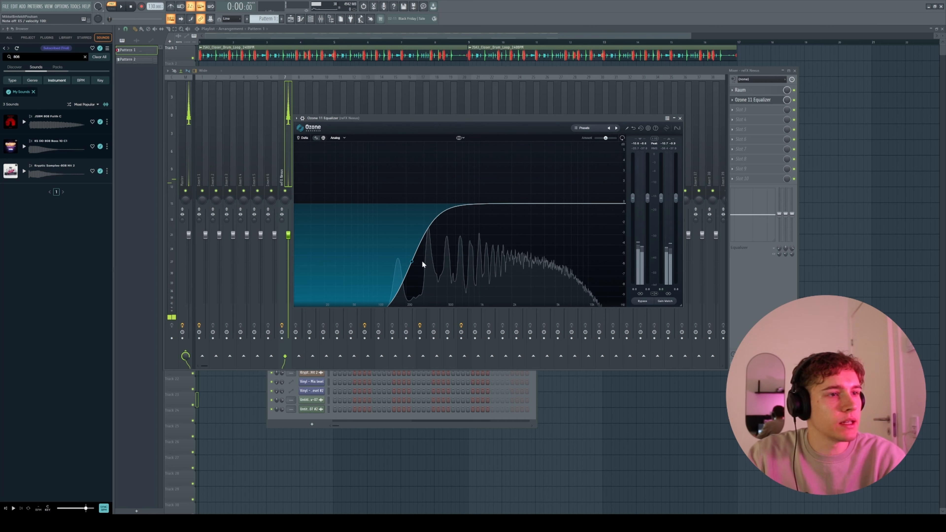
double_click(554, 204)
left_click_drag(554, 204, 565, 195)
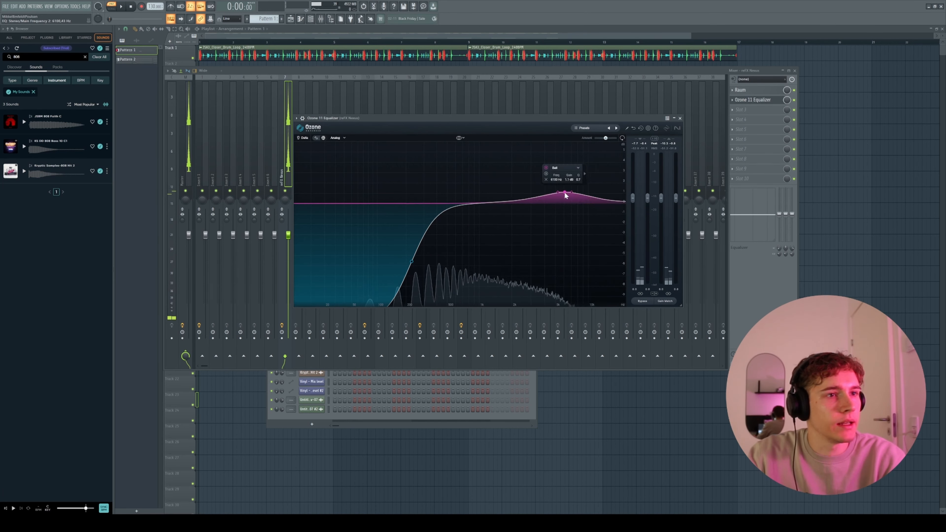
Solo the bell node, sweep it down to about 2.2 kHz as a narrow cut, and end the solo
left_click(545, 173)
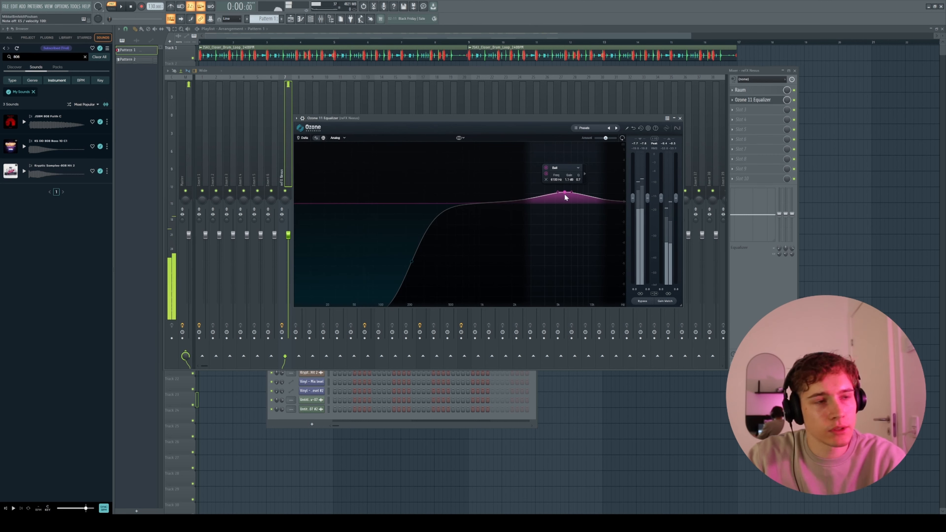
left_click_drag(564, 192, 511, 187)
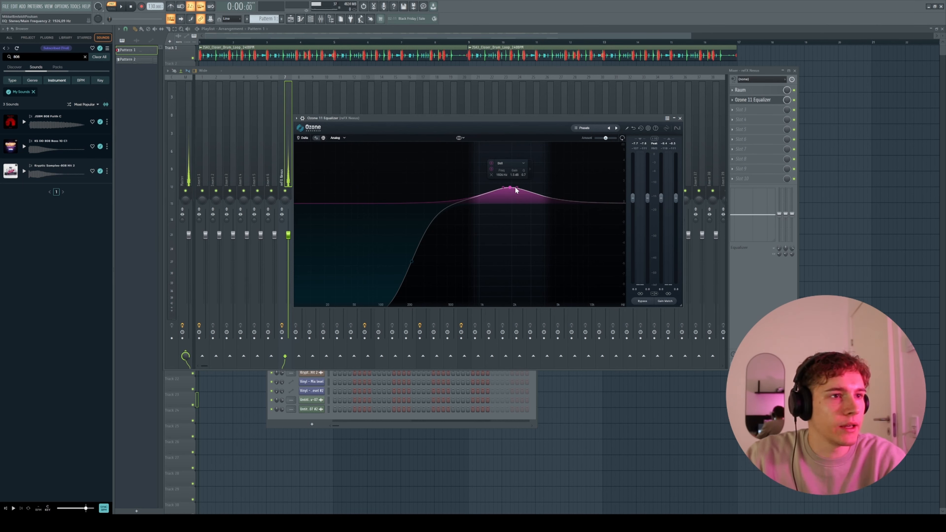
left_click_drag(516, 189, 518, 216)
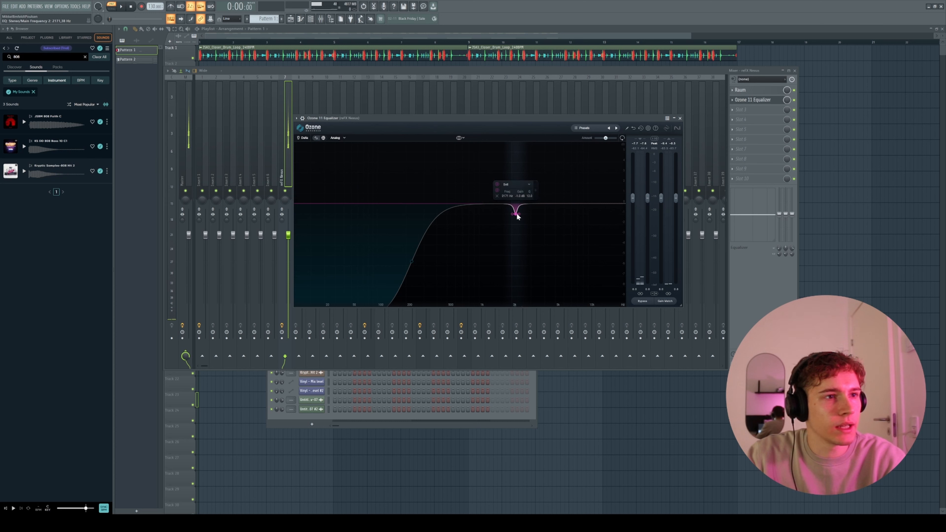
left_click(526, 154)
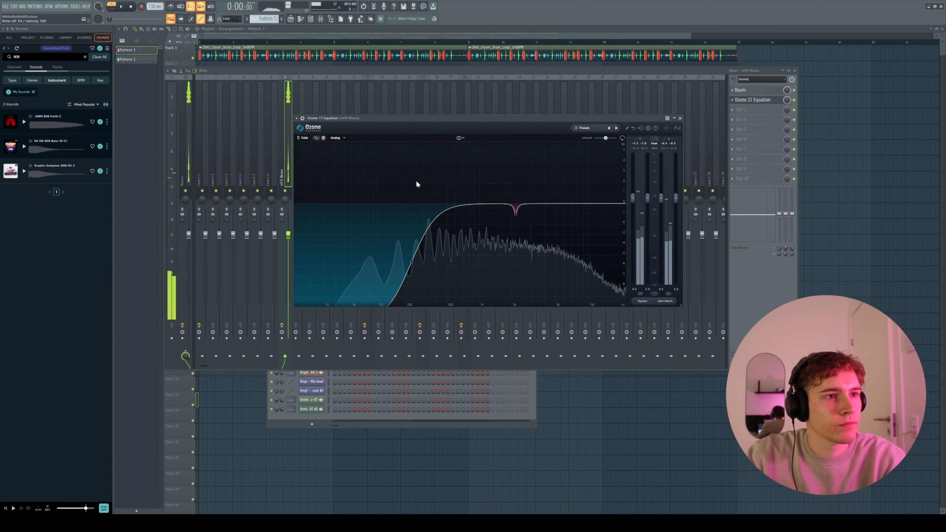
Switch the equalizer to Left/Right mode, add a bell boost at about 8 kHz on the left channel and play a test note
left_click(464, 138)
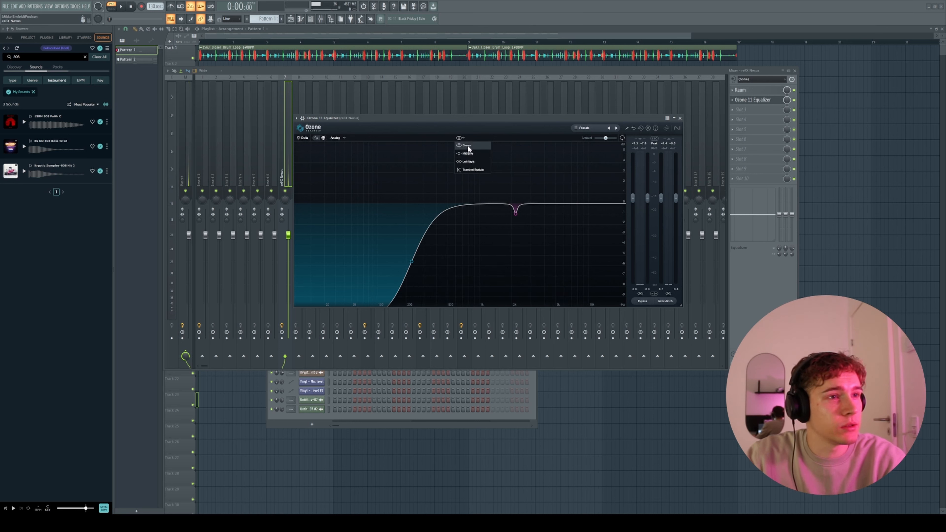
left_click(472, 162)
left_click_drag(553, 206, 577, 153)
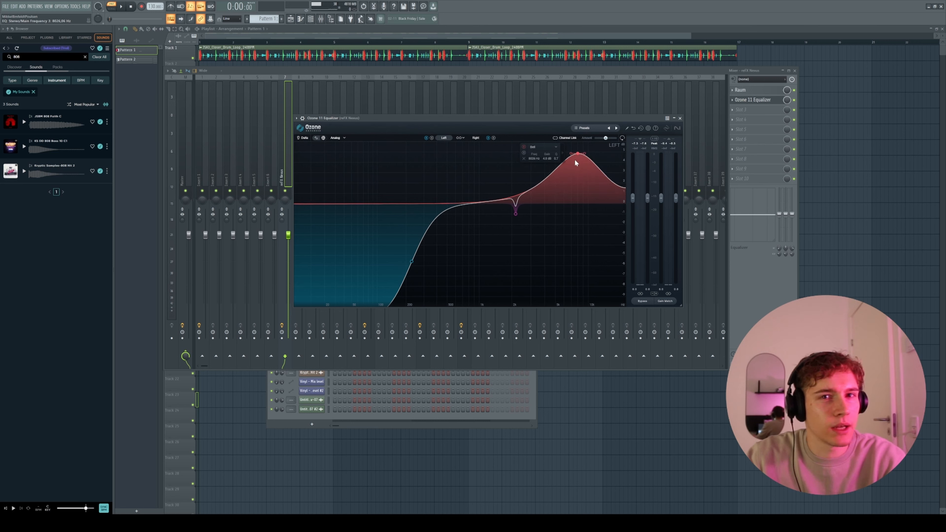
key("c")
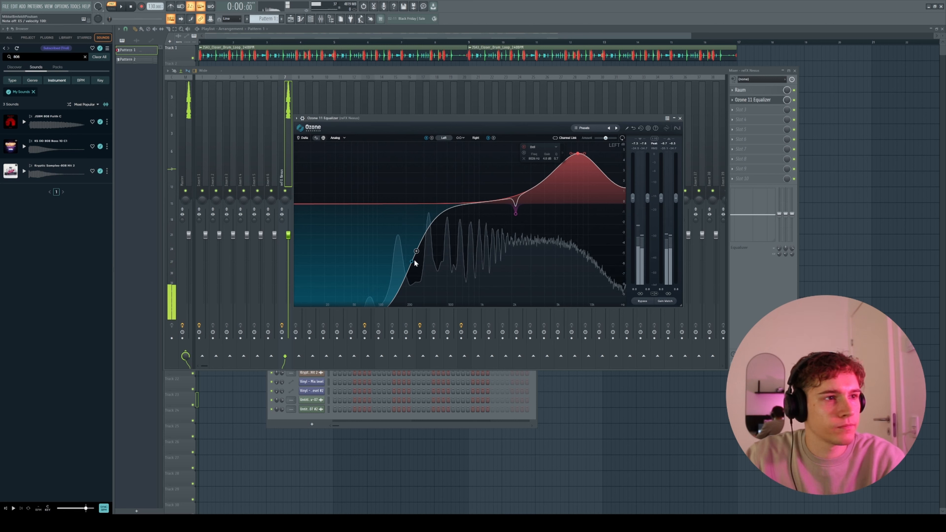
Boost the left channel by raising the low shelf, adding a bell at about 880 Hz and turning the narrow cut into a peak
left_click_drag(411, 261, 381, 153)
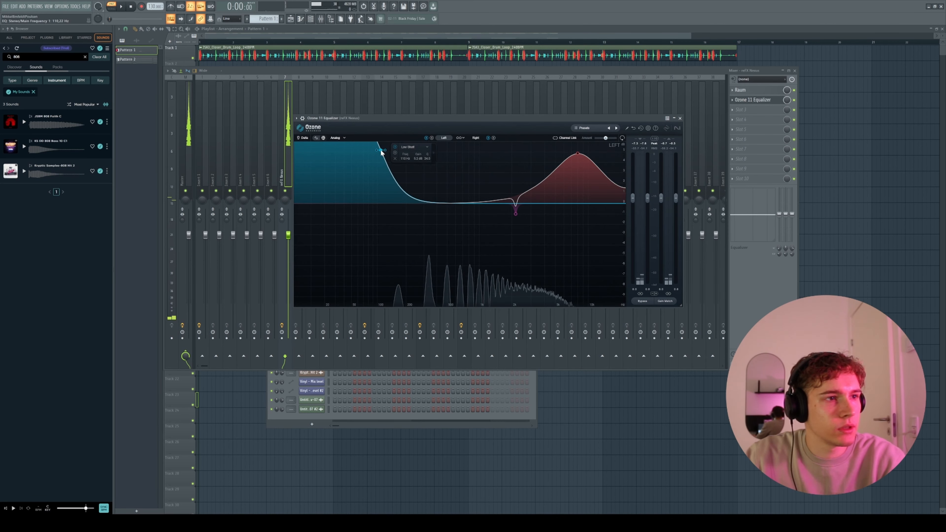
left_click_drag(469, 203, 474, 142)
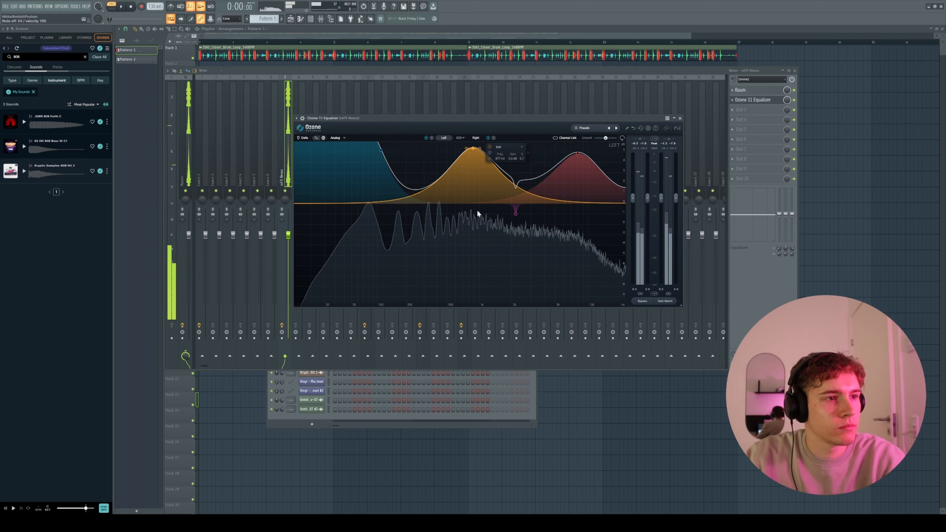
left_click_drag(514, 213, 530, 151)
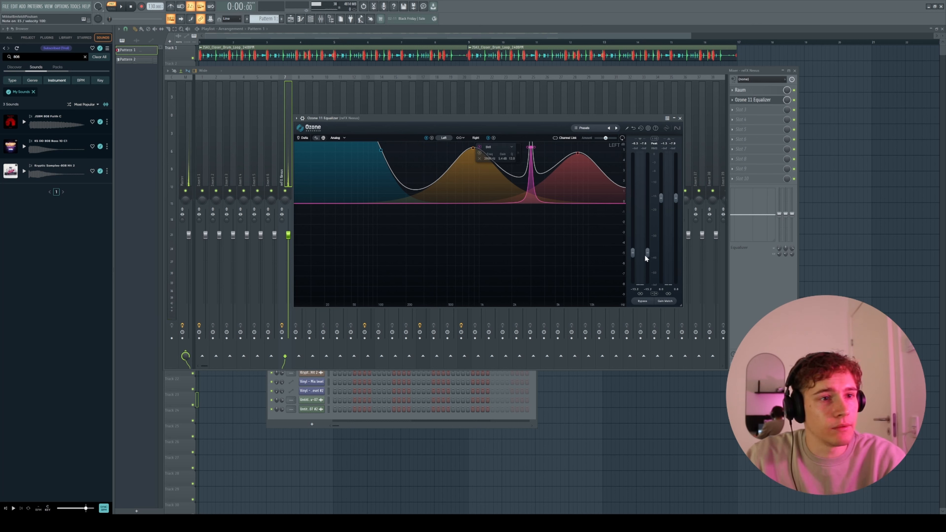
Bring the equalizer's input level back up to near 0 dB and close the Ozone 11 Equalizer
left_click_drag(647, 253, 648, 204)
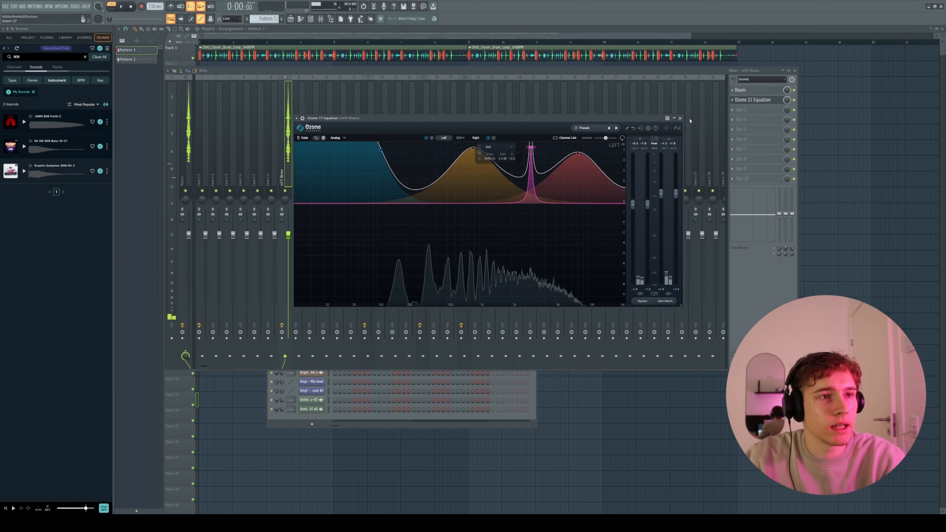
left_click(680, 118)
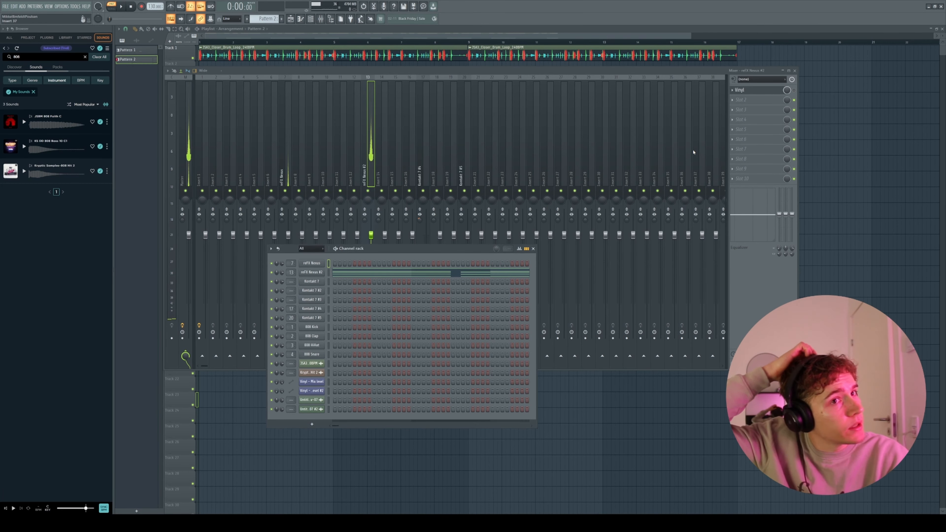
Open Vinyl on the reFX Nexus #2 track, place its window over the lower mixer and adjust its Wear and Warp controls
left_click(756, 90)
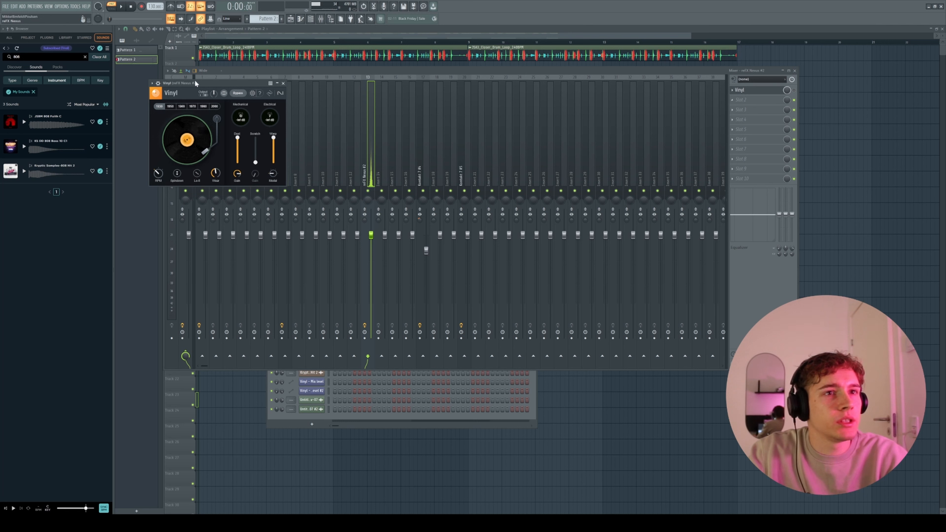
left_click_drag(200, 84, 500, 243)
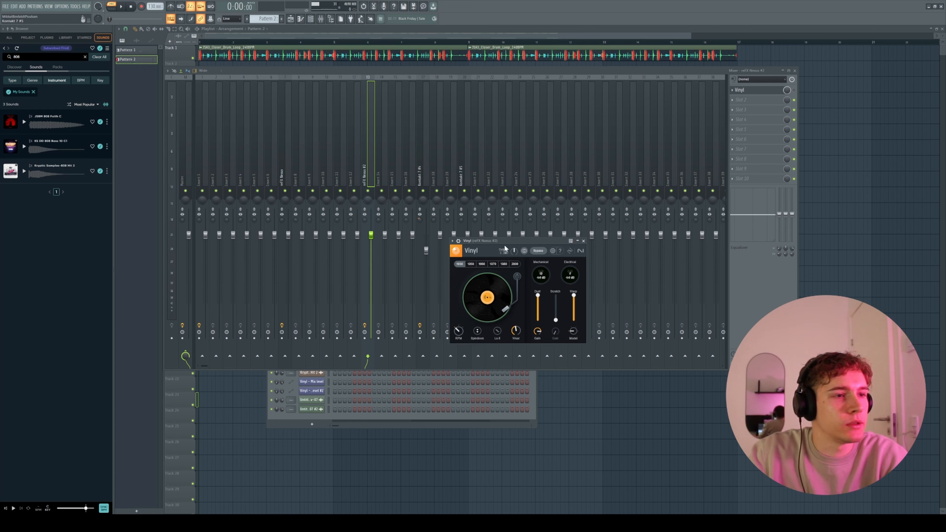
left_click_drag(505, 241, 506, 222)
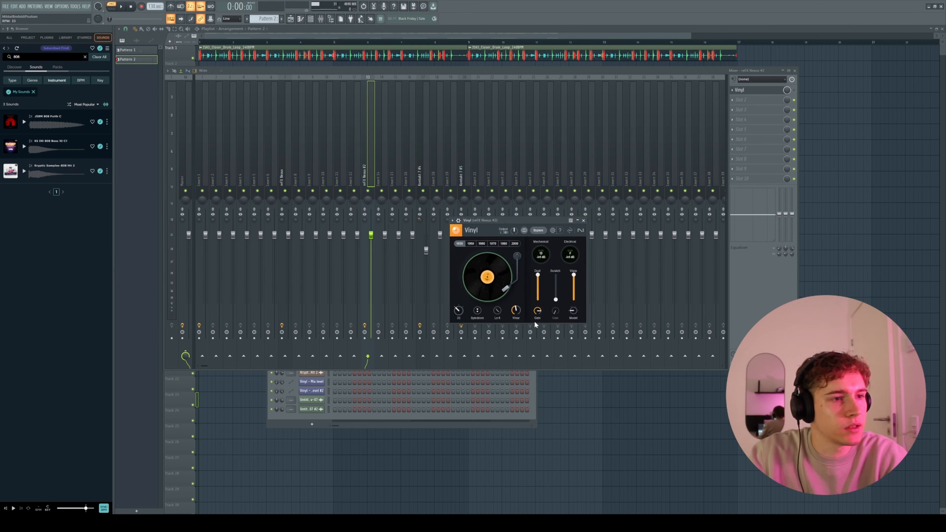
left_click_drag(514, 311, 519, 316)
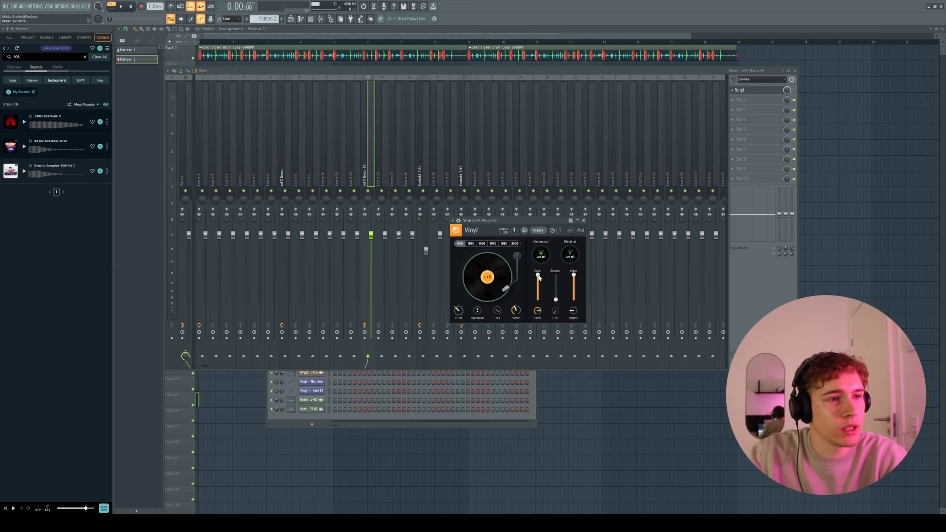
mouse_move(541, 284)
left_mouse_down()
mouse_move(542, 275)
mouse_move(556, 294)
left_mouse_up()
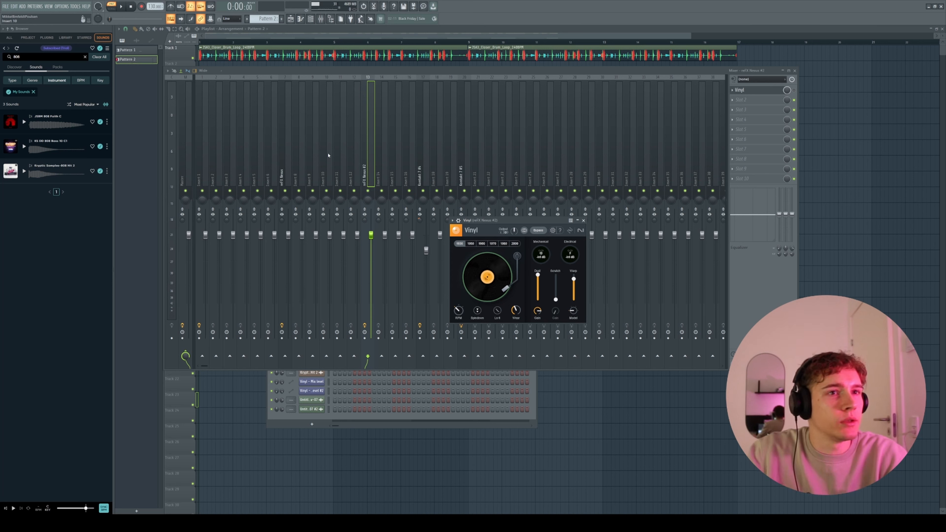
Play Pattern 2, lower the reFX Nexus #2 mixer fader during playback and stop it
key("space")
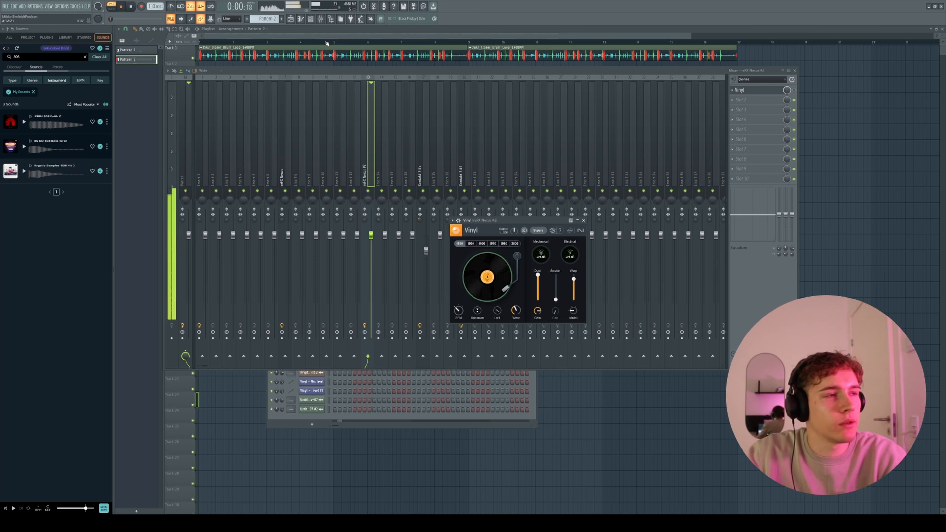
left_click_drag(371, 235, 371, 257)
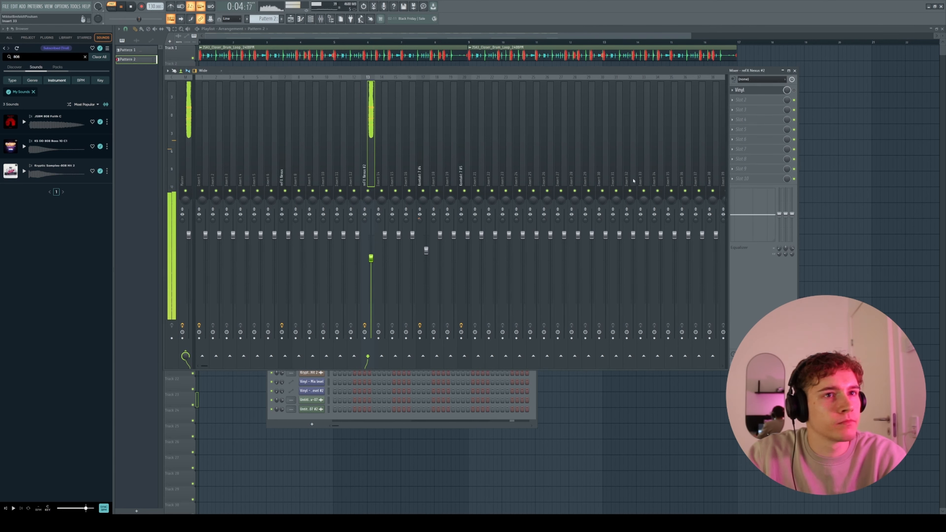
key("space")
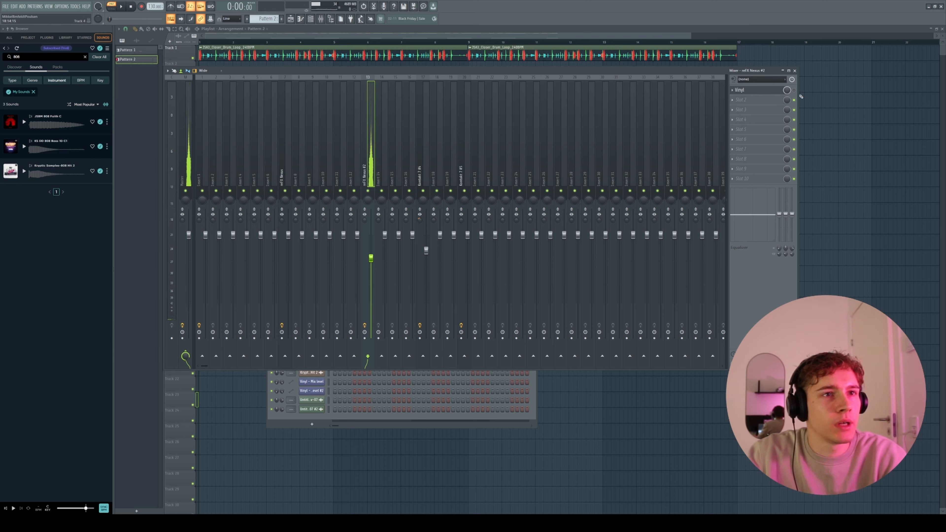
Reopen Vinyl, audition its decade settings while Pattern 2 plays, leave it on 1950 and stop playback
key("space")
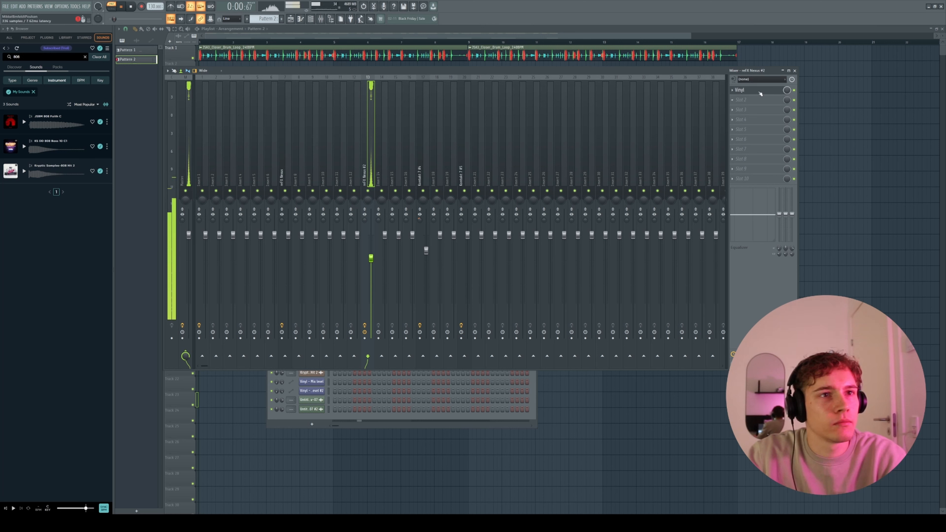
left_click(761, 94)
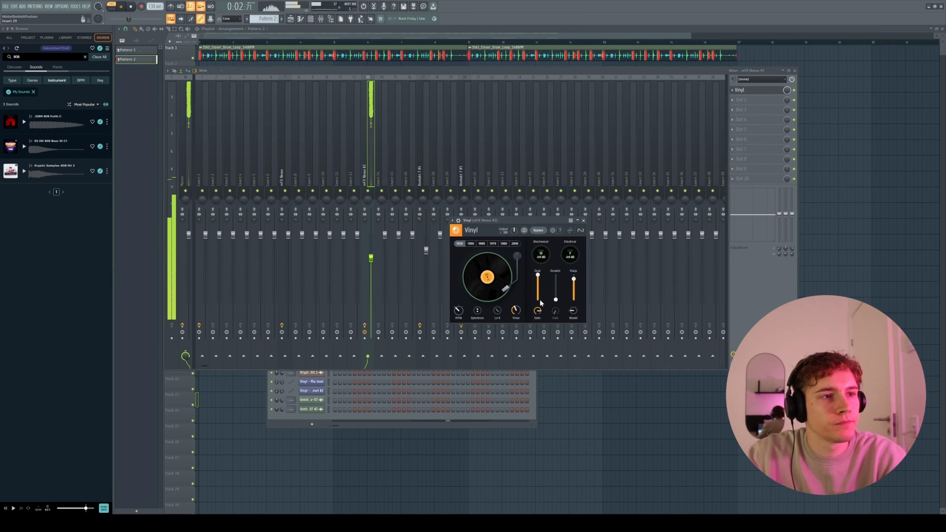
left_click(485, 244)
left_click(495, 245)
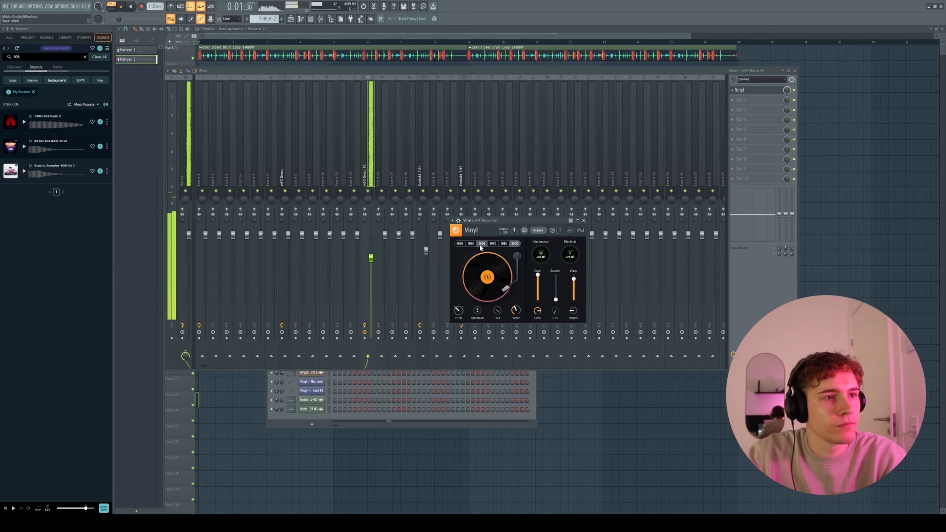
left_click(470, 244)
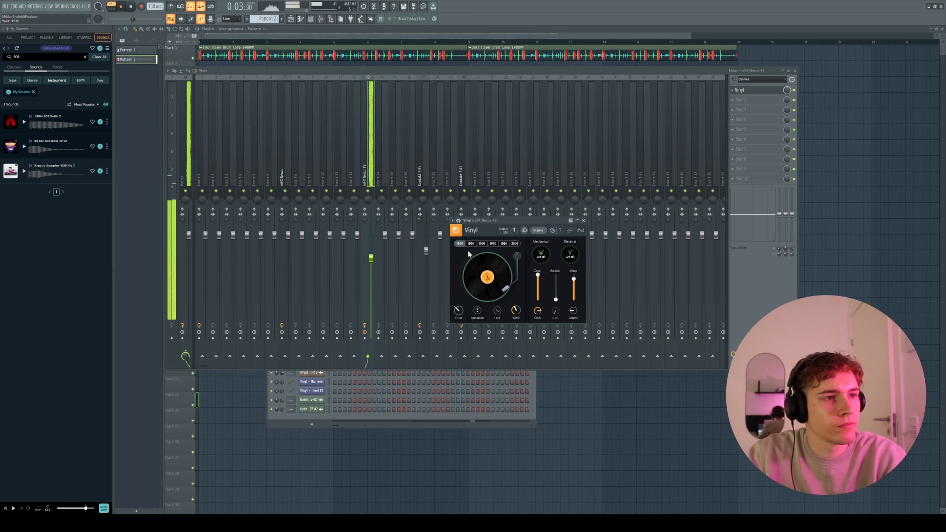
key("space")
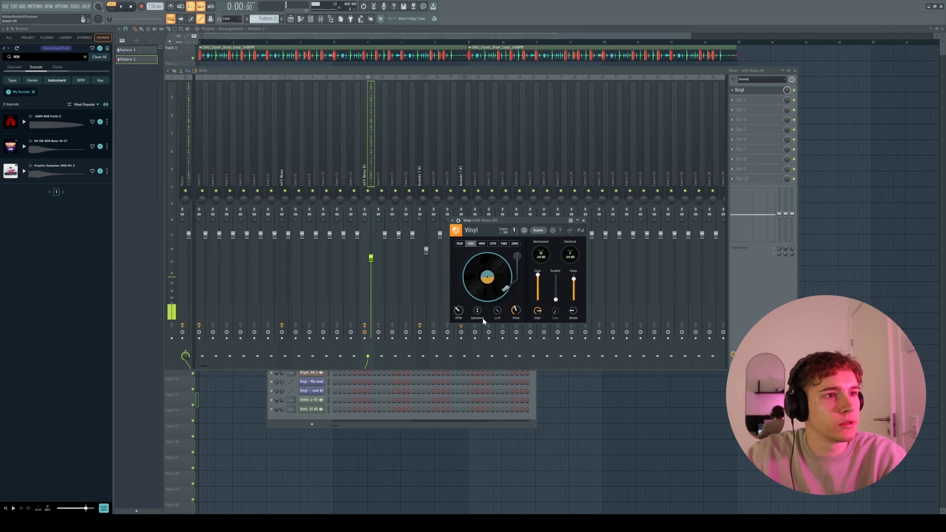
Try Vinyl's Spin Down effect while Pattern 2 plays and stop playback
key("space")
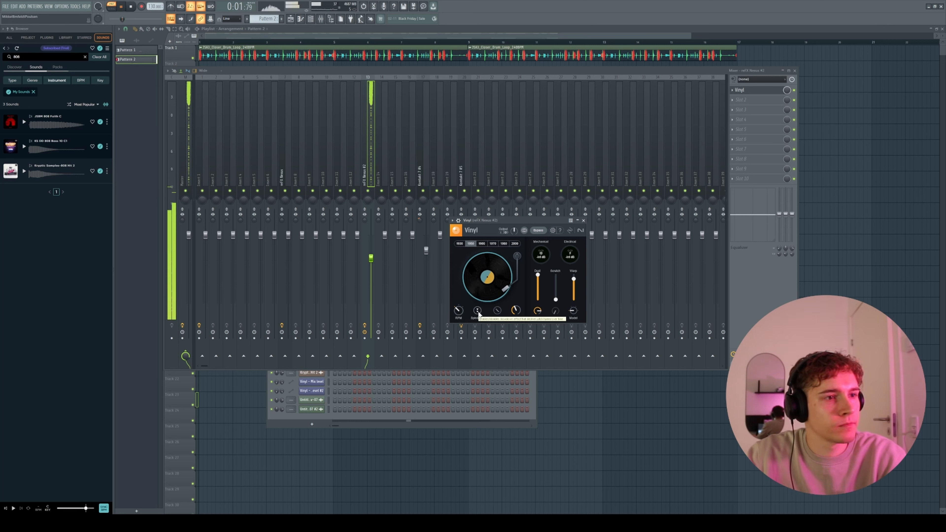
left_click(478, 311)
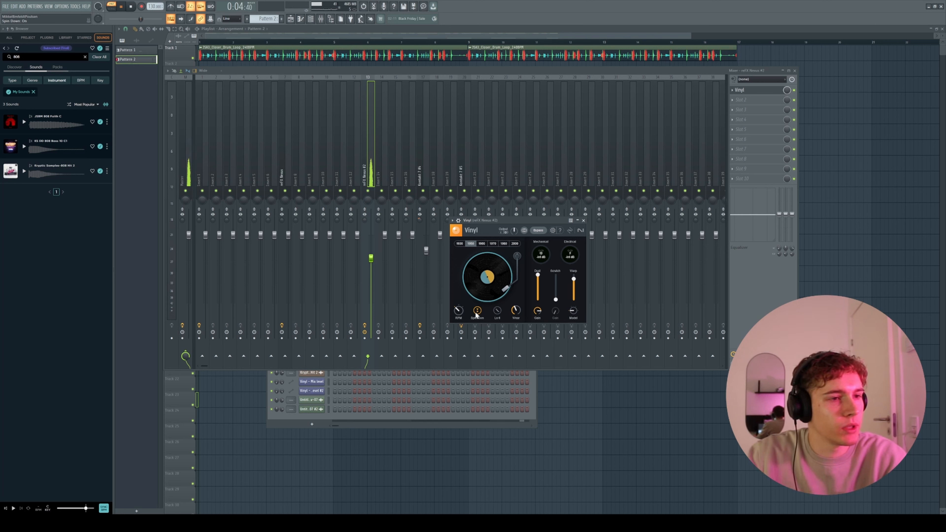
key("space")
Turn on Vinyl's Lo-Fi effect and play Pattern 2 to audition it
left_click(497, 311)
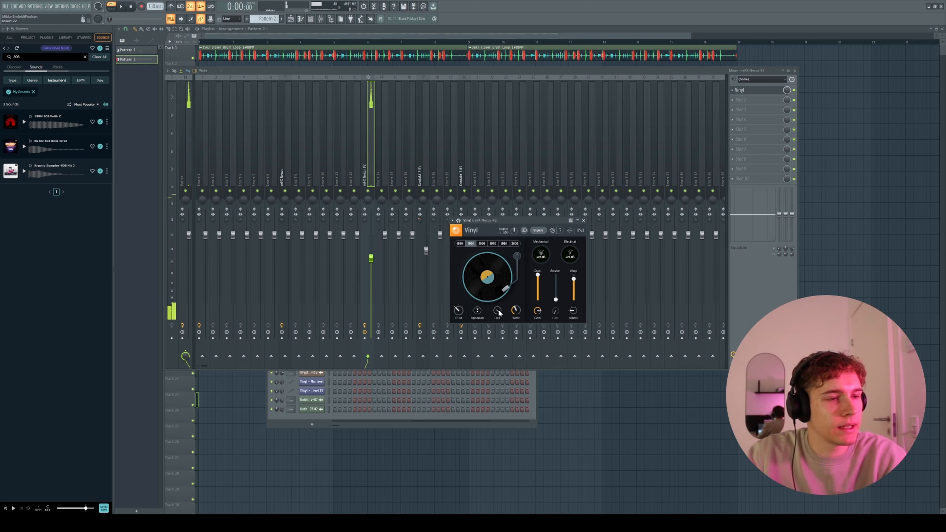
key("space")
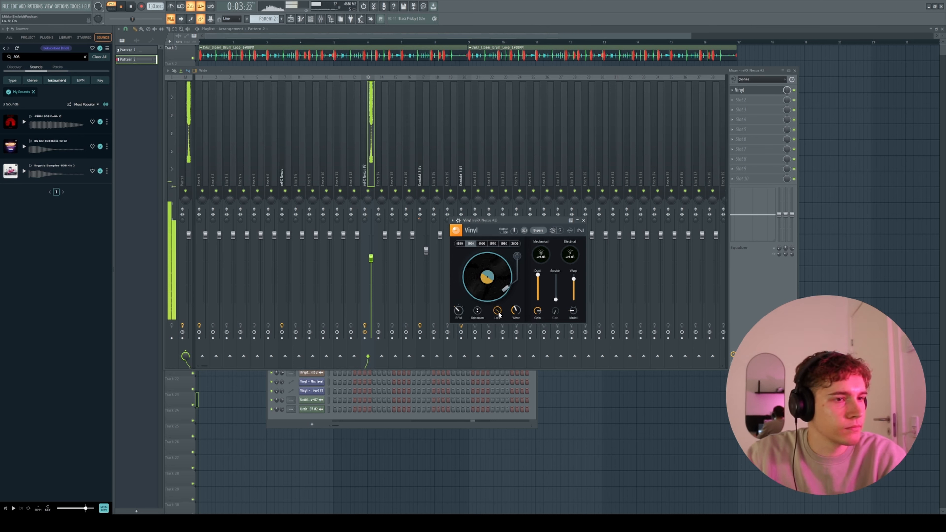
Stop Pattern 2, turn off Vinyl's Lo-Fi effect and close the plugin
key("space")
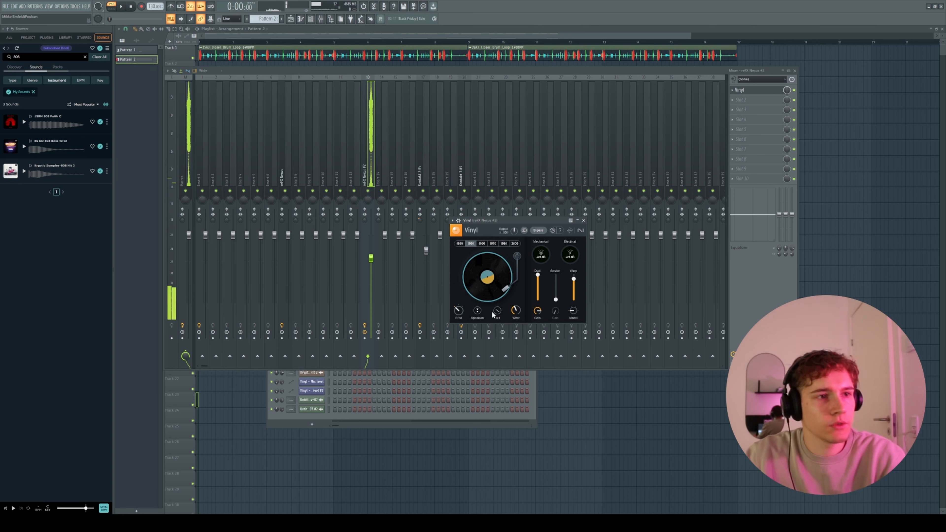
left_click(584, 220)
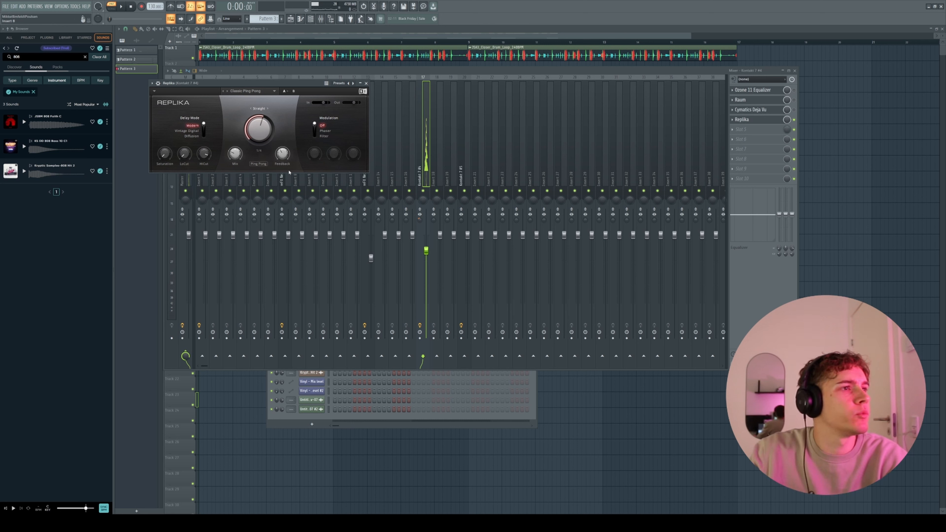
Compare the Kontakt 7 #4 track with Replika bypassed and active, and look through Replika's preset list, keeping Classic Ping Pong
left_click_drag(254, 86, 309, 105)
left_click(794, 119)
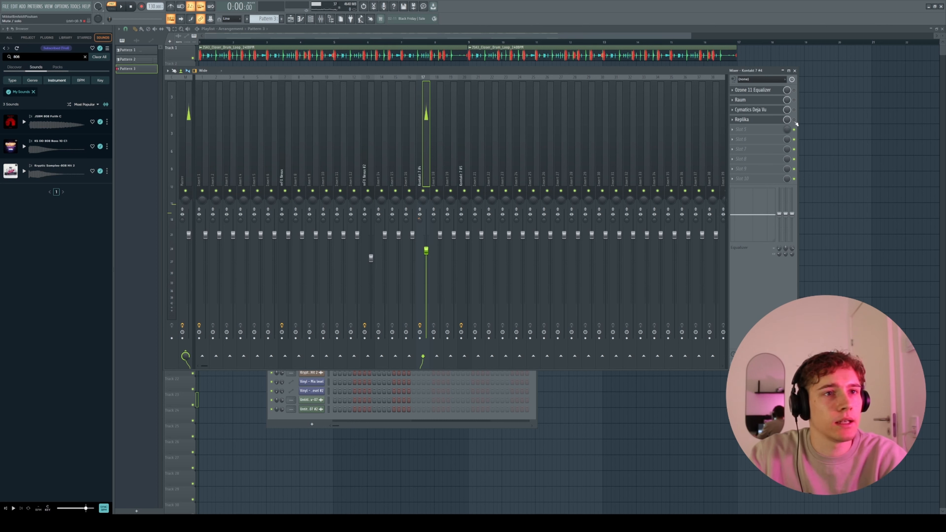
left_click(743, 119)
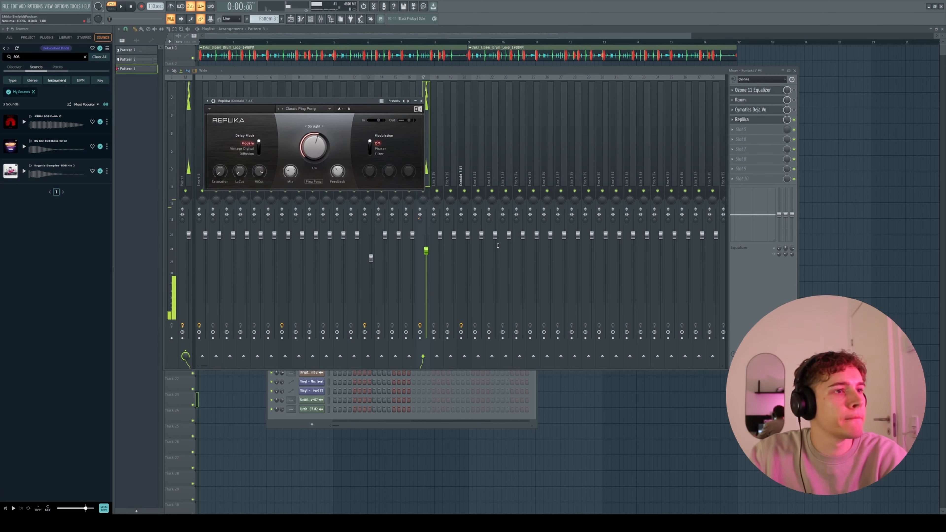
left_click(330, 109)
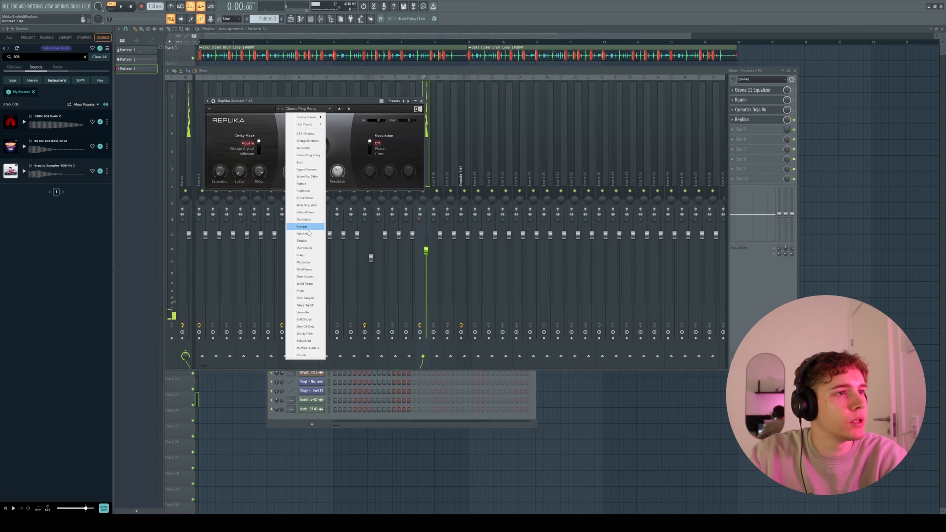
left_click(322, 109)
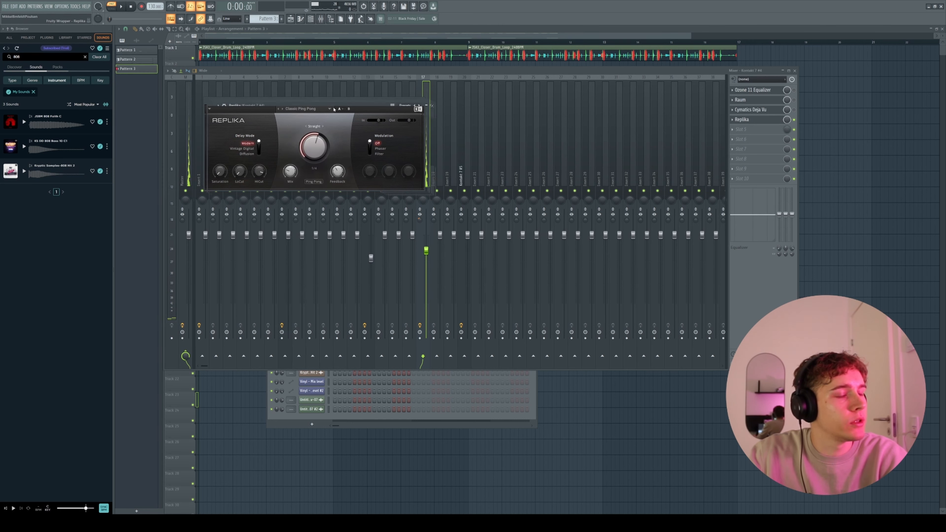
Set Replika's Delay Mode to Vintage Digital, audition Kontakt notes through the delay and close the plugin
left_click_drag(279, 100, 310, 124)
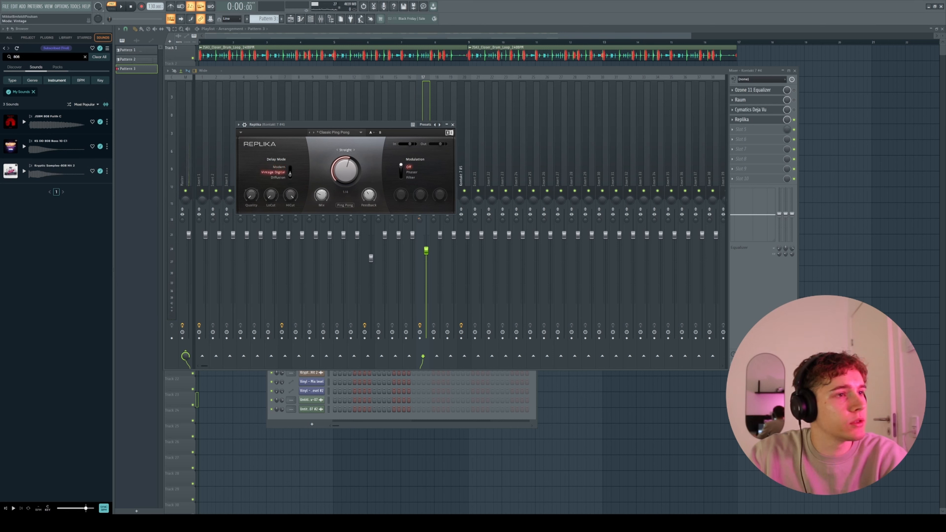
left_click(329, 73)
key("c")
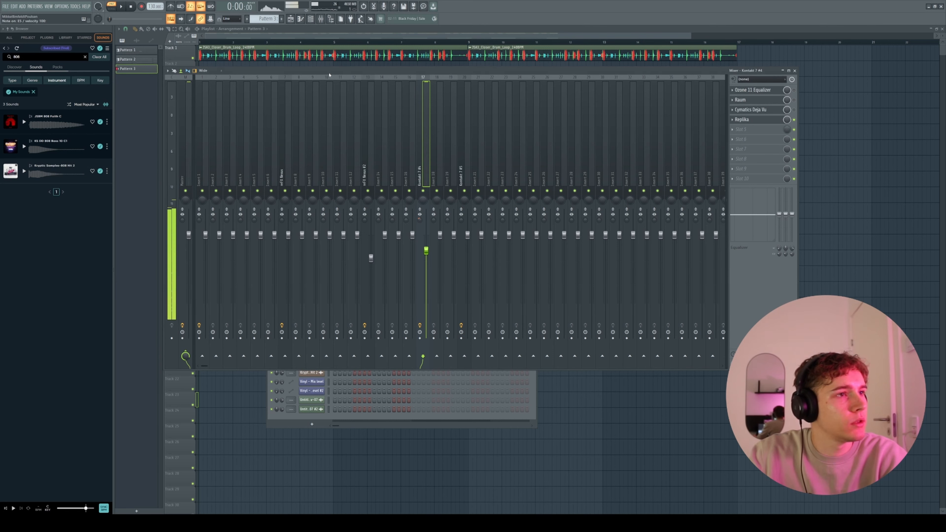
left_click(759, 128)
key("Escape")
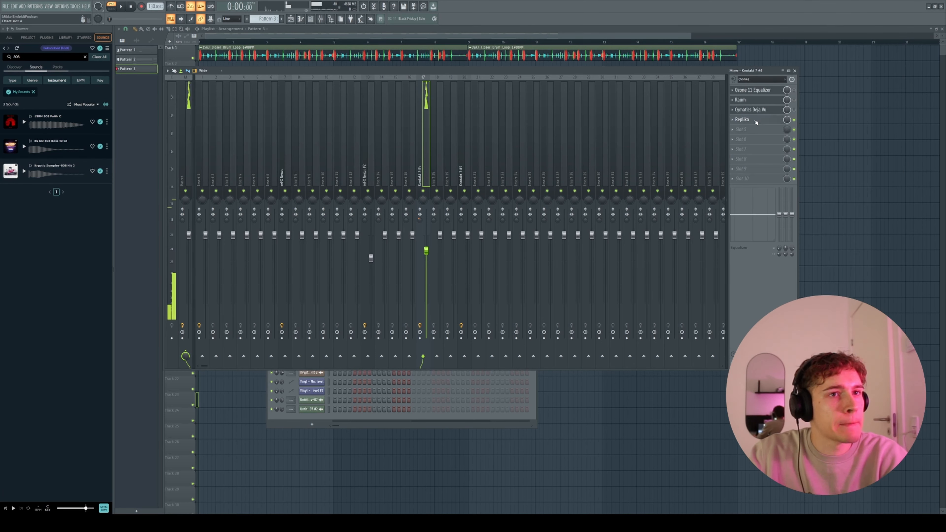
left_click(756, 120)
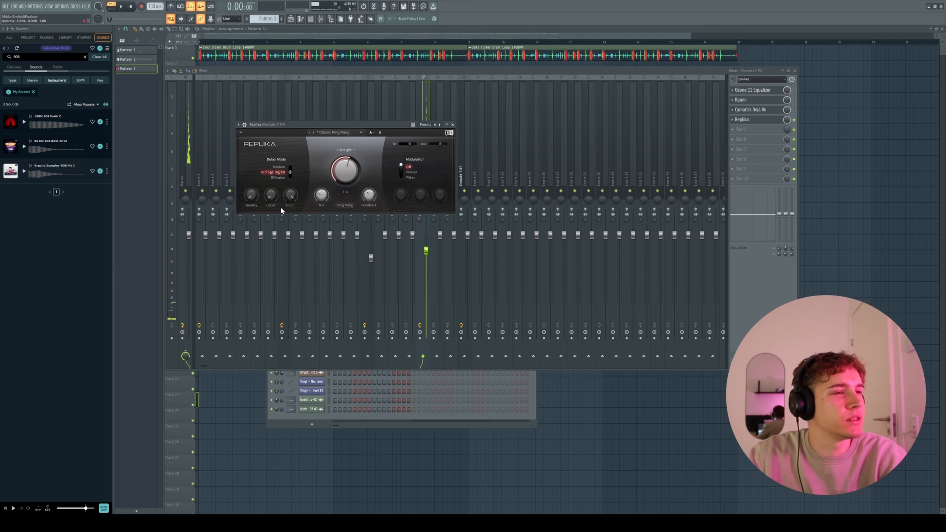
left_click_drag(415, 123, 419, 135)
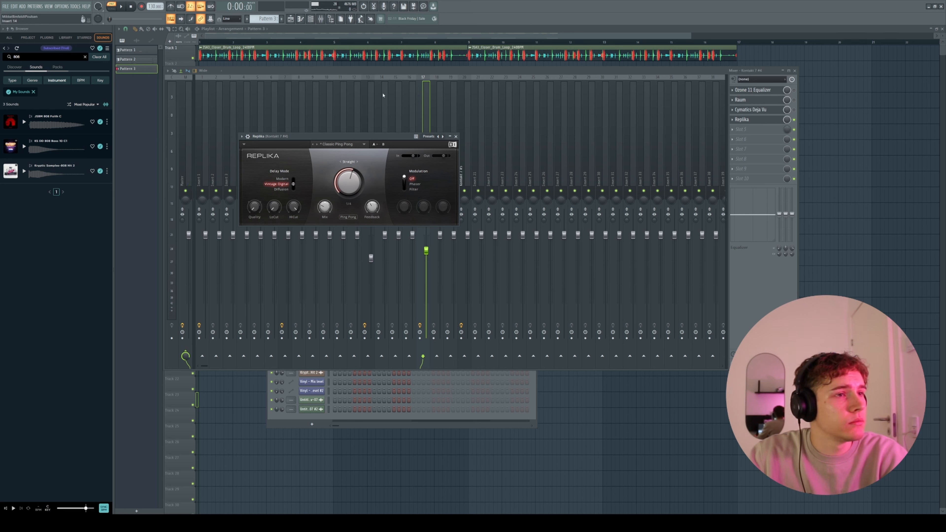
left_click(456, 137)
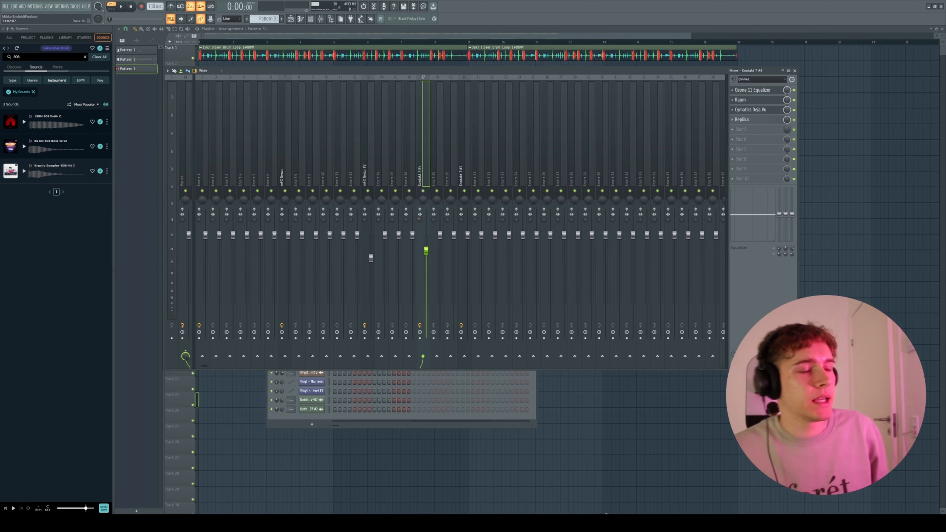
Bring up the playlist, play the drum loop and 808 arrangement from the start and stop it
left_click(455, 42)
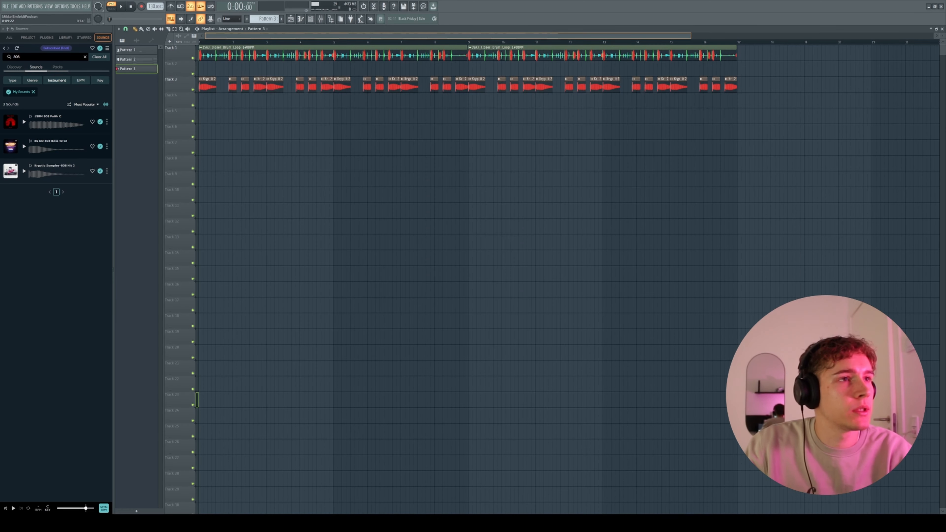
scroll(447, 60, "down", 1)
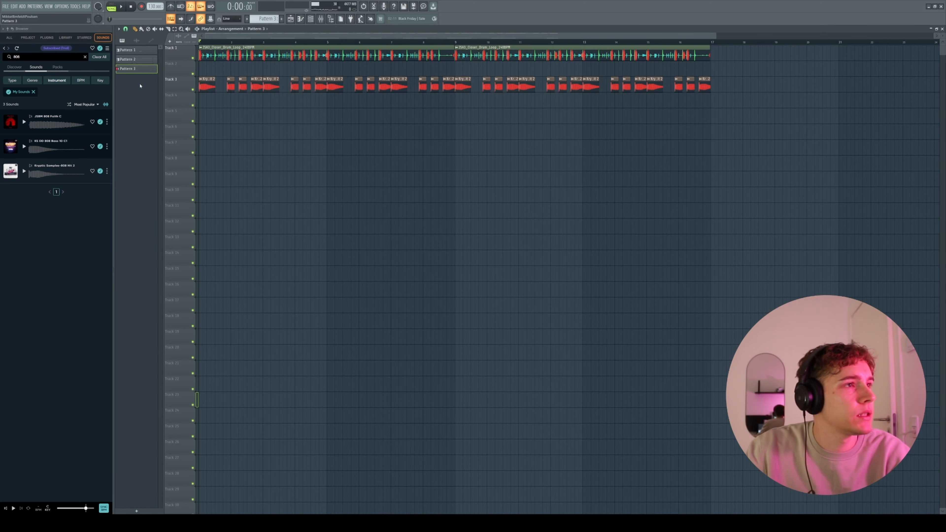
key("space")
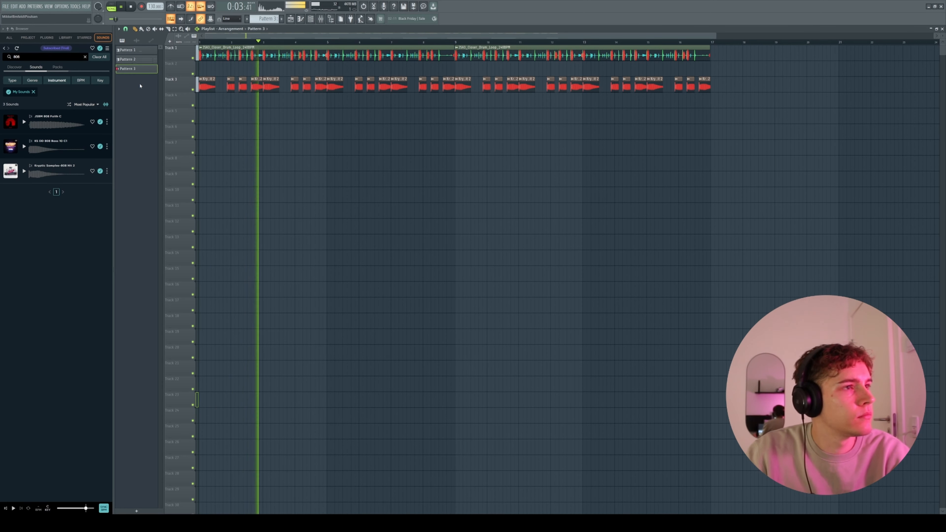
key("space")
Place the empty Pattern 8 on Track 2 of the playlist and repeat it along the track
left_click(311, 19)
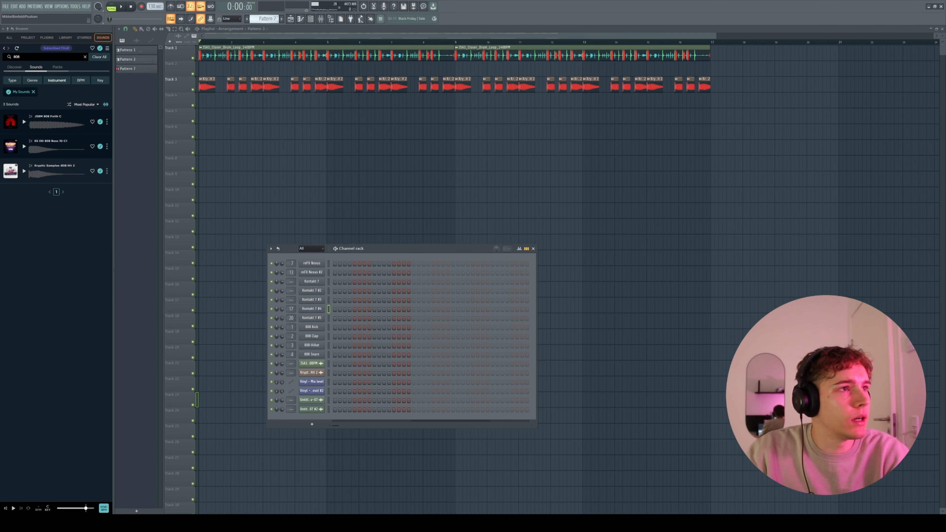
left_click(272, 69)
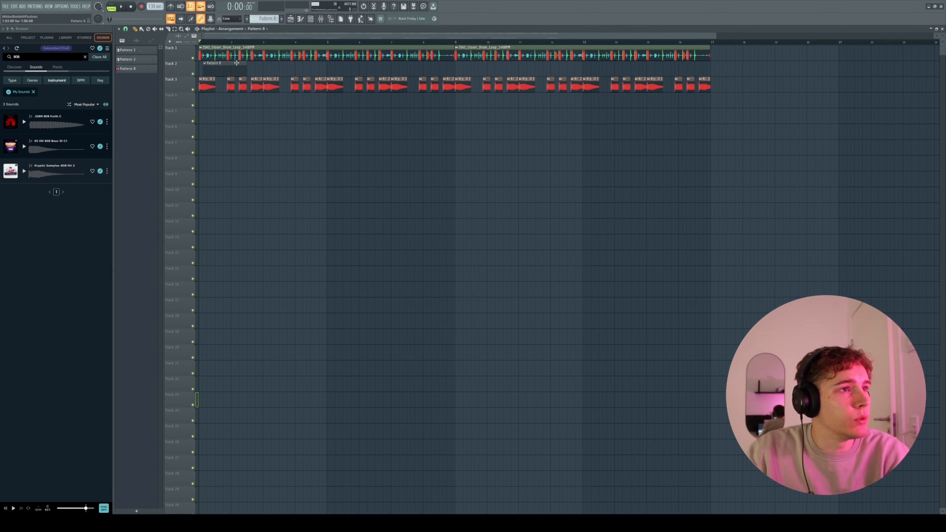
left_click_drag(247, 72, 747, 83)
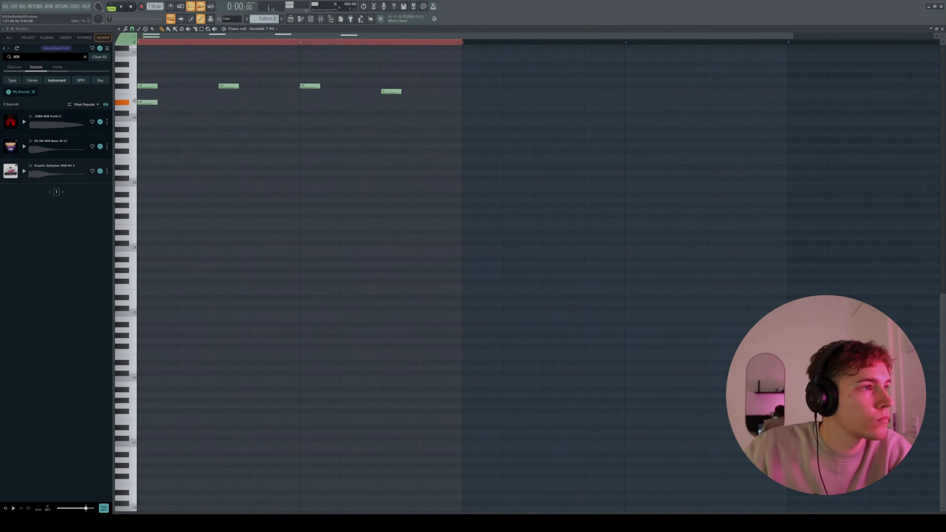
Add a second, lower note under the second, third and fourth top notes of the Kontakt 7 #4 pattern during playback
key("space")
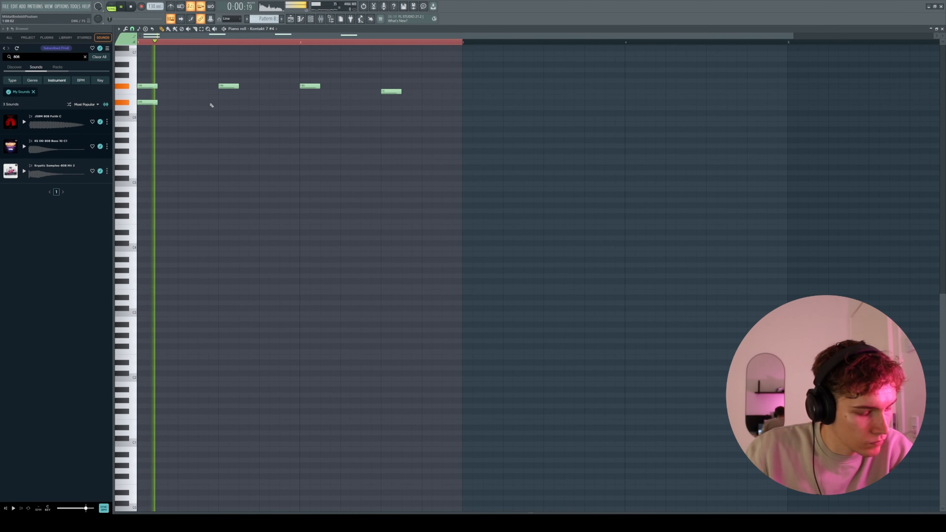
left_click(226, 102)
left_click(306, 102)
left_click(381, 108)
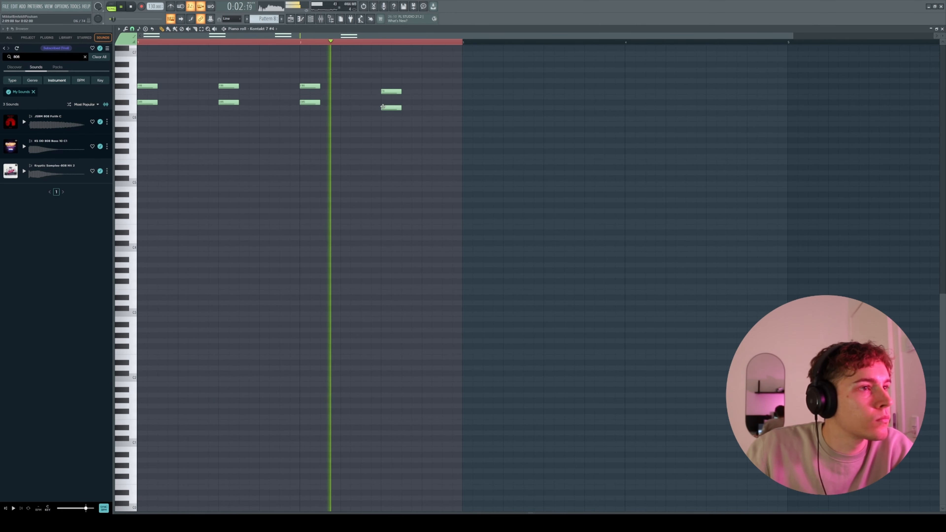
key("space")
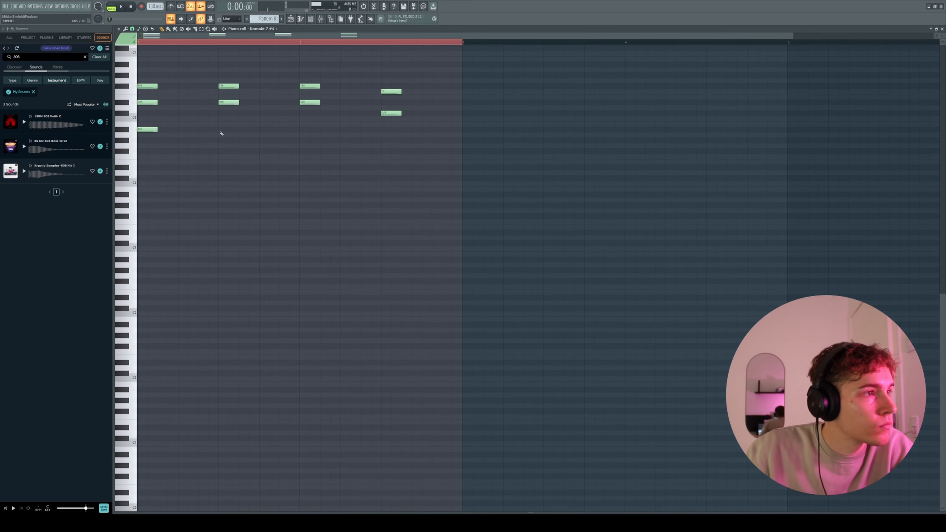
Add a third, lower note to the second, third and fourth chords in the Kontakt 7 #4 piano roll while checking by ear
left_click(222, 130)
key("space")
left_click(303, 130)
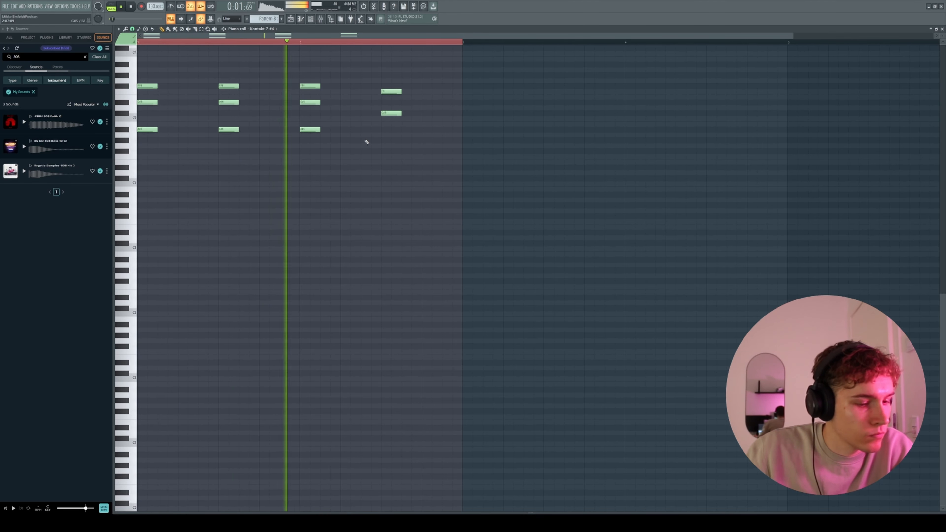
left_click(383, 140)
key("space")
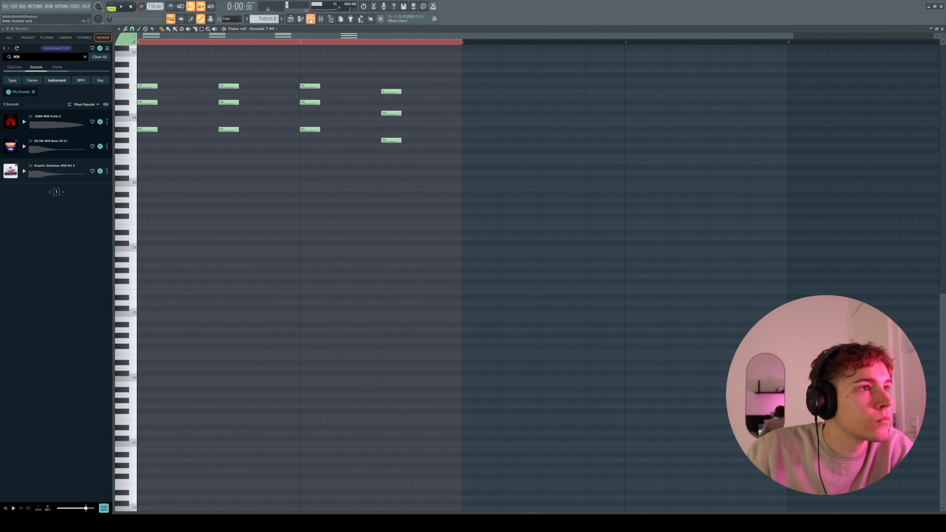
Play the chords, bring up the Kontakt 7 #4 instrument Spika for a look and close its window
left_click(310, 21)
key("space")
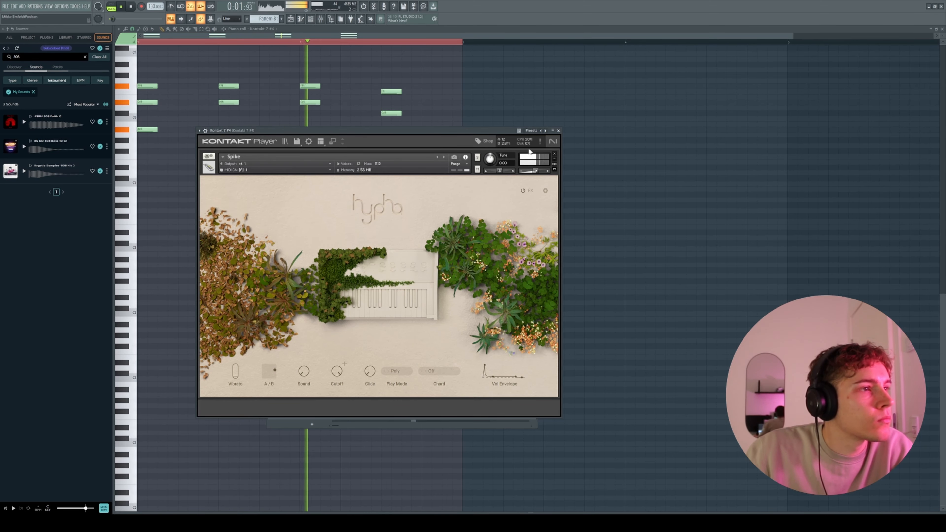
left_click(558, 130)
left_click(399, 178)
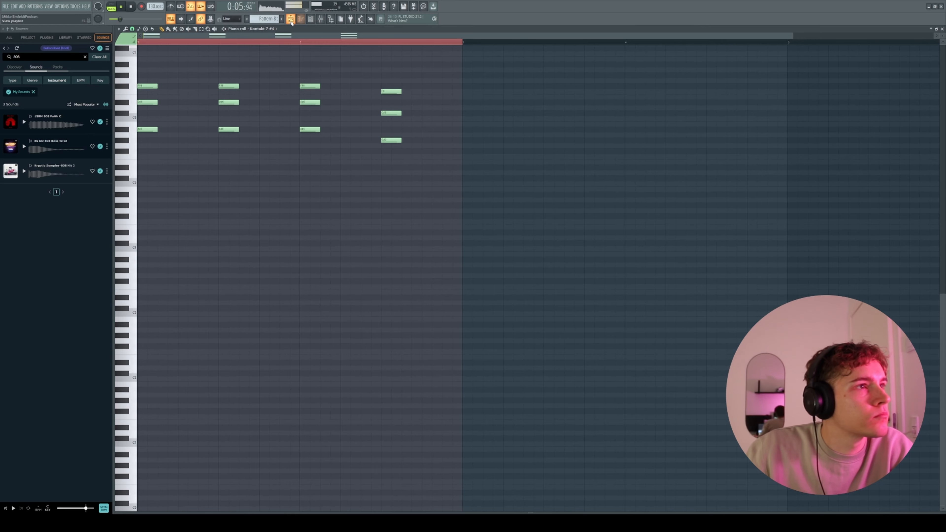
Repeat Pattern 8 along Track 2 to the end of the drum loops and select all playlist clips
left_click(291, 19)
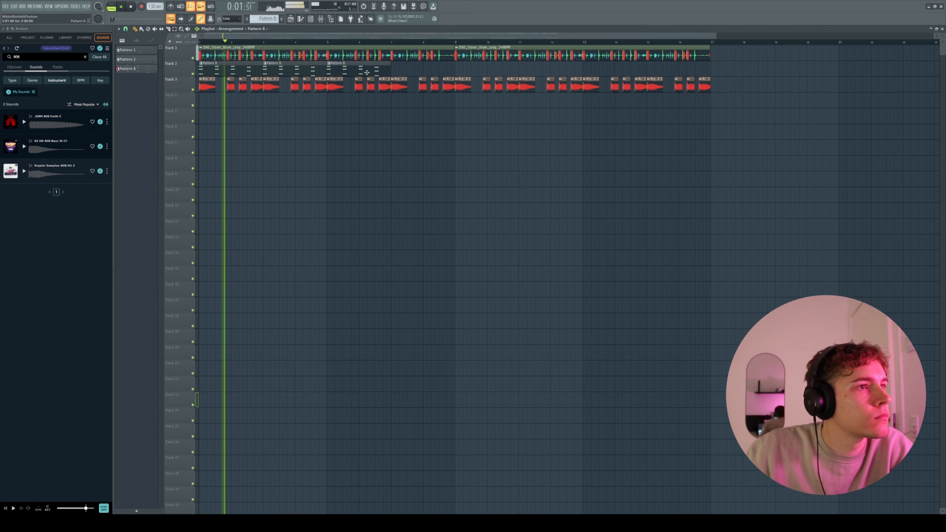
left_click_drag(367, 72, 650, 68)
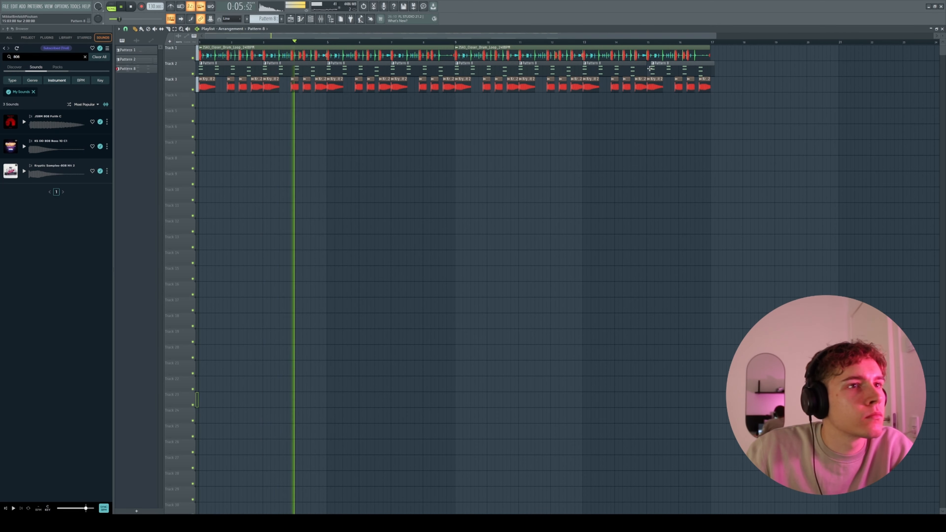
key("ctrl+a")
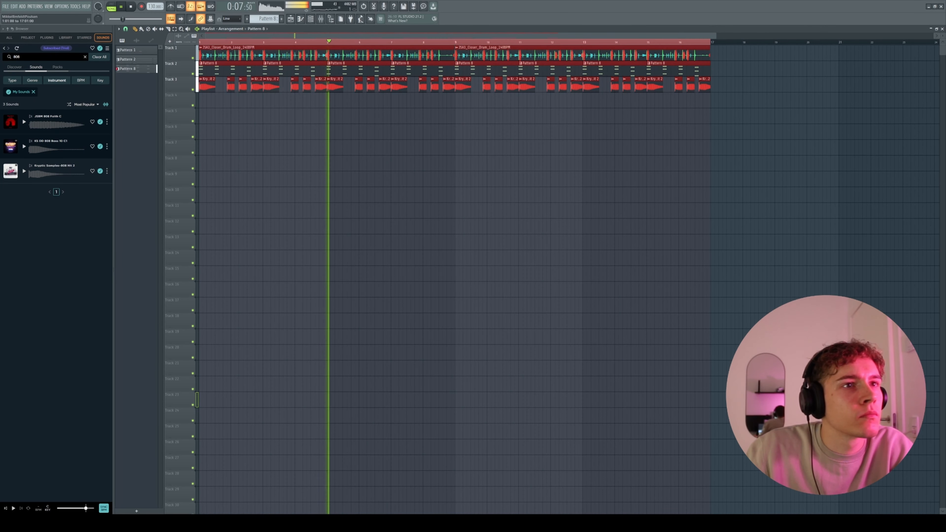
Reopen the Kontakt 7 #4 piano roll and add a fourth, lowest note under each of the four chords
key("F6")
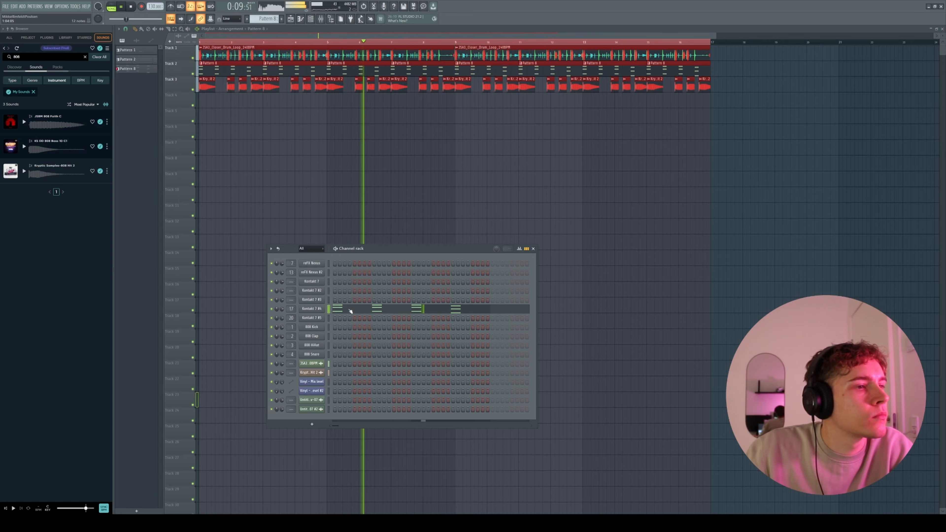
left_click(350, 310)
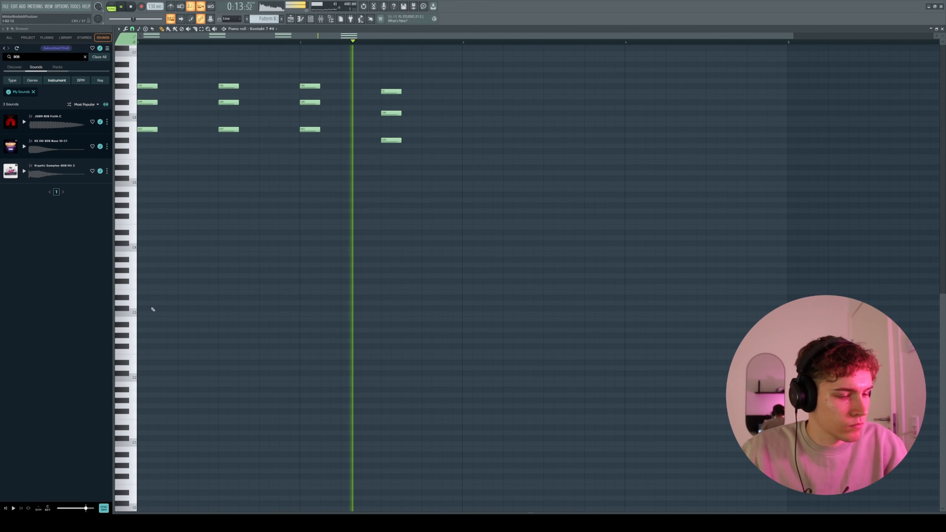
left_click(148, 167)
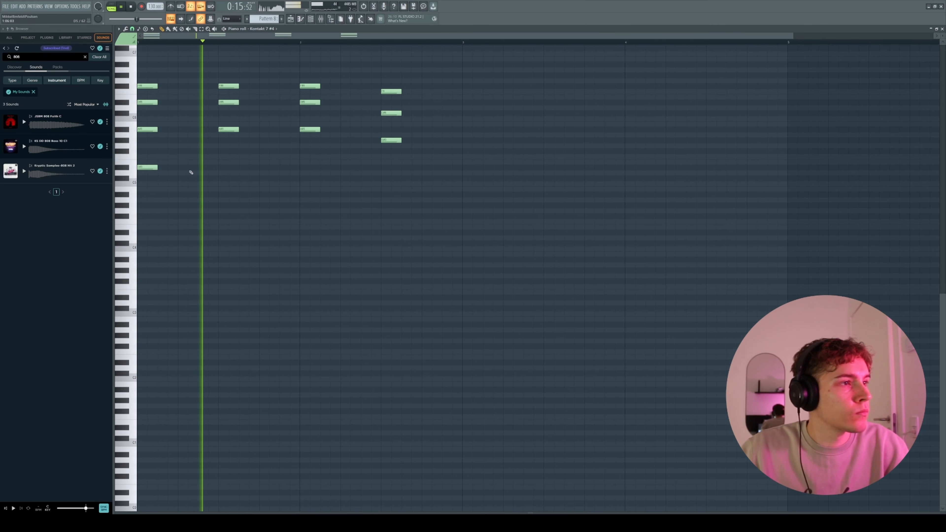
left_click(224, 168)
left_click(304, 168)
left_click(384, 178)
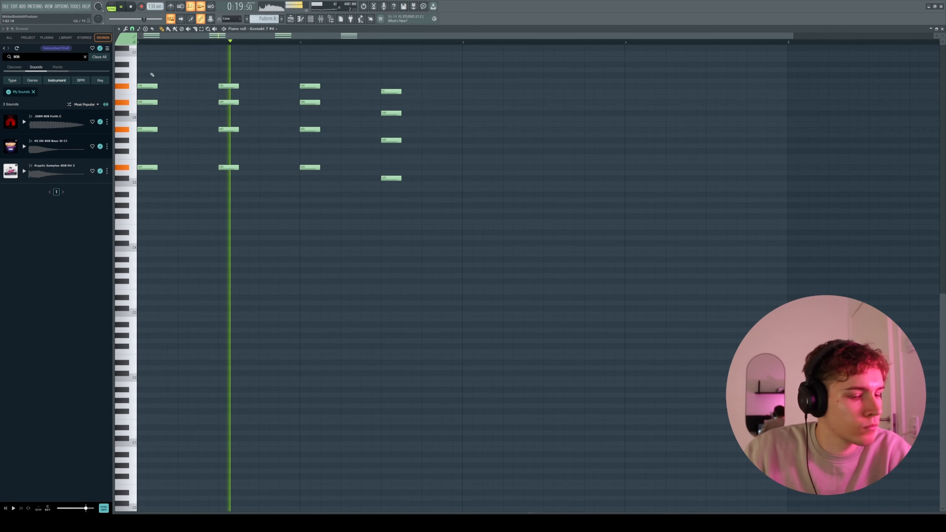
Show the mixer and enable the Ozone 11 Equalizer on the Kontakt 7 #4 track during playback
key("F6")
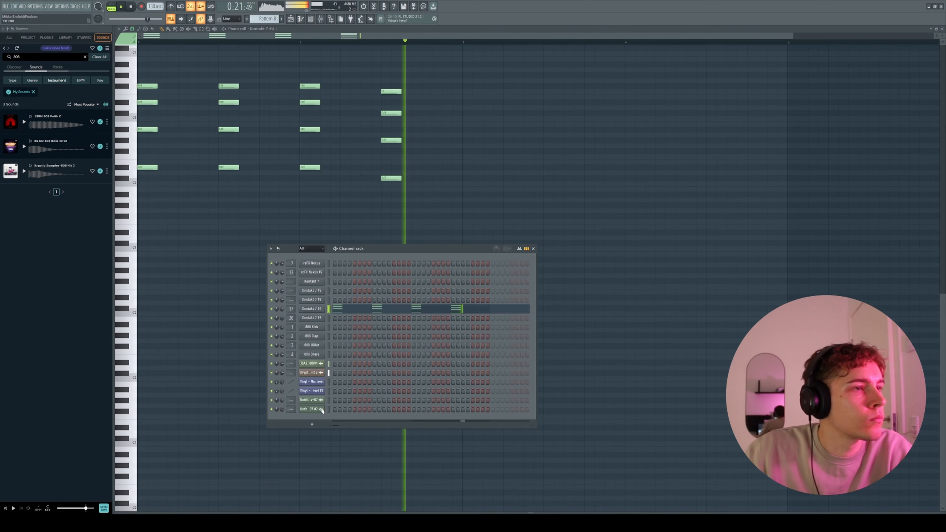
key("F9")
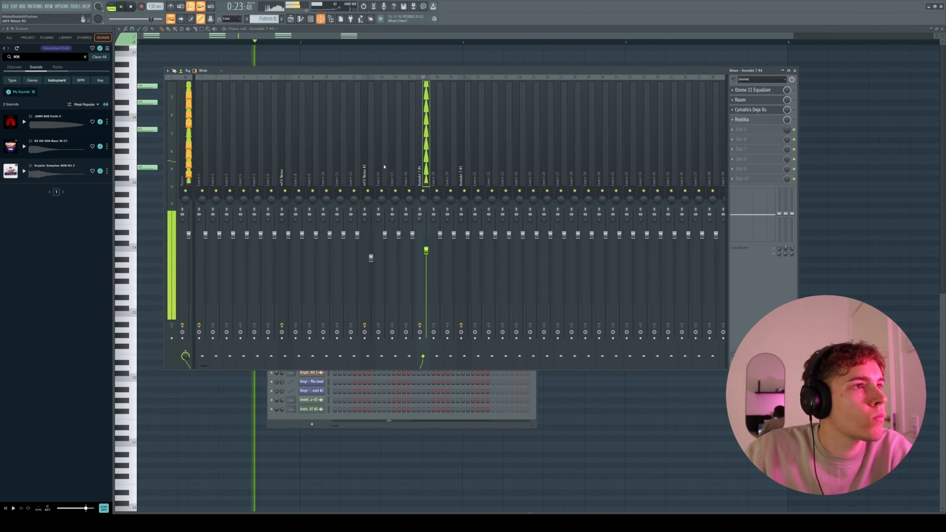
left_click(794, 91)
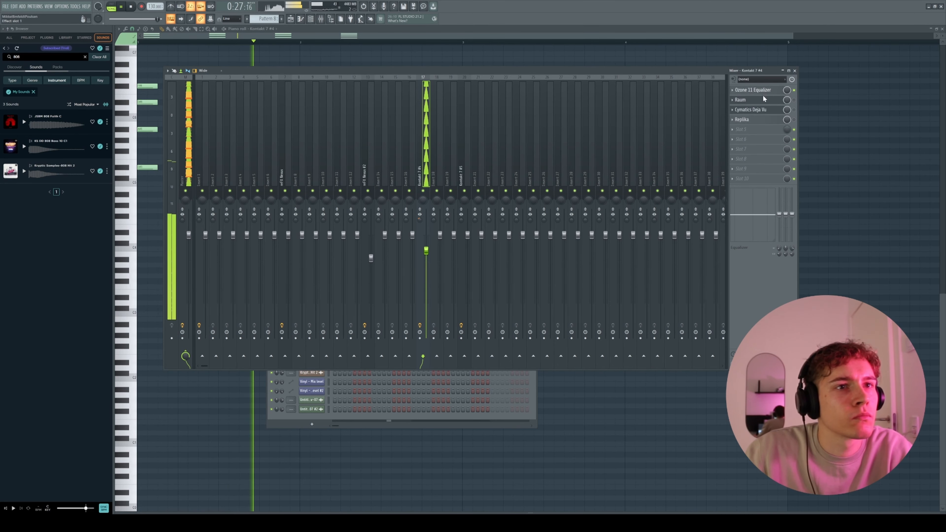
Enable the Raum and Cymatics Deja Vu effects on the Kontakt 7 #4 mixer track during playback
left_click(763, 94)
left_click(794, 100)
left_click(763, 103)
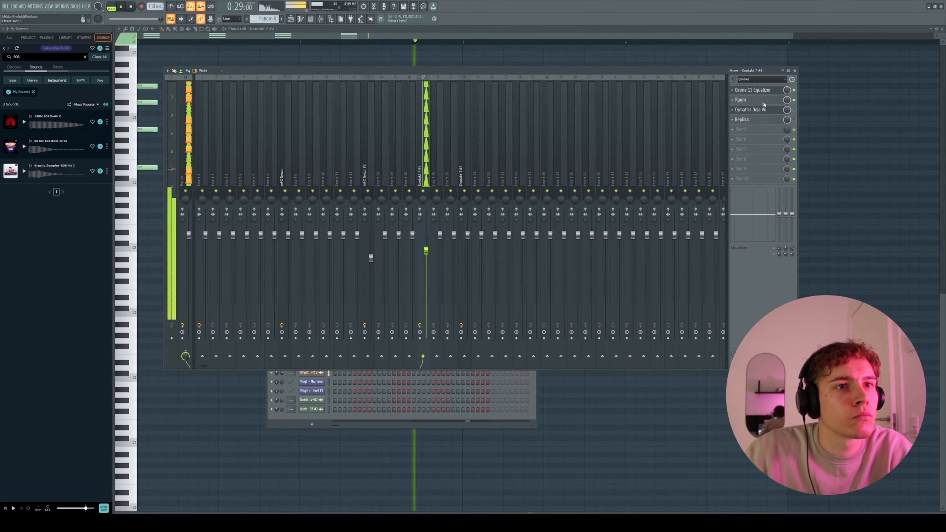
left_click(781, 111)
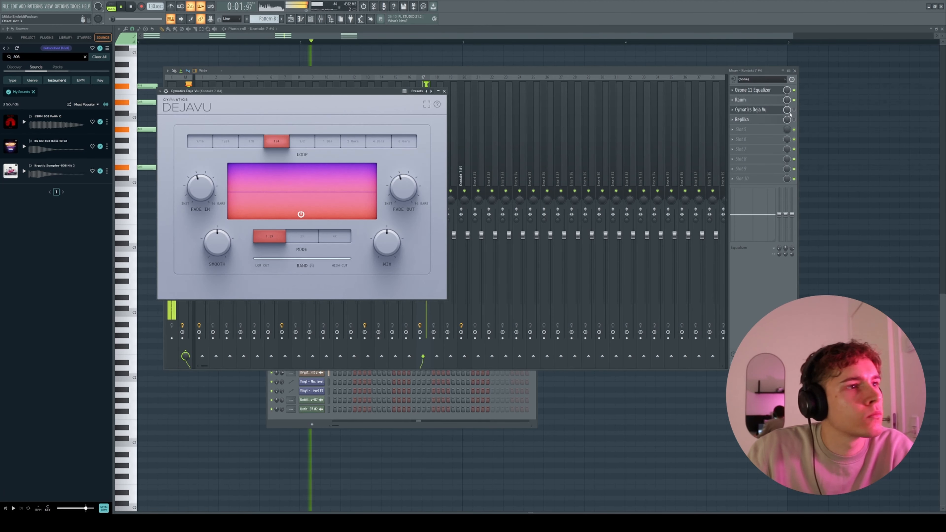
left_click(794, 110)
left_click(766, 111)
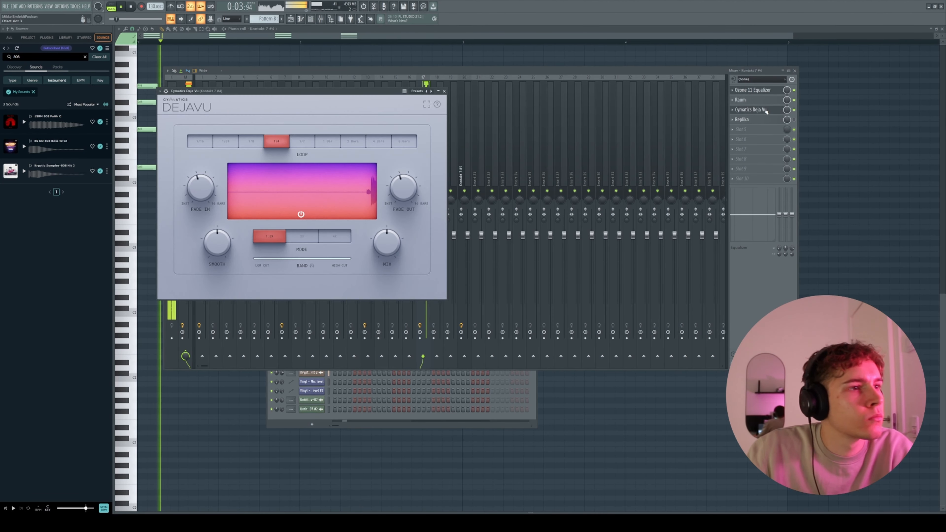
Enable Replika on the Kontakt 7 #4 track with the Classic Ping Pong preset and close its window and the mixer
left_click(794, 119)
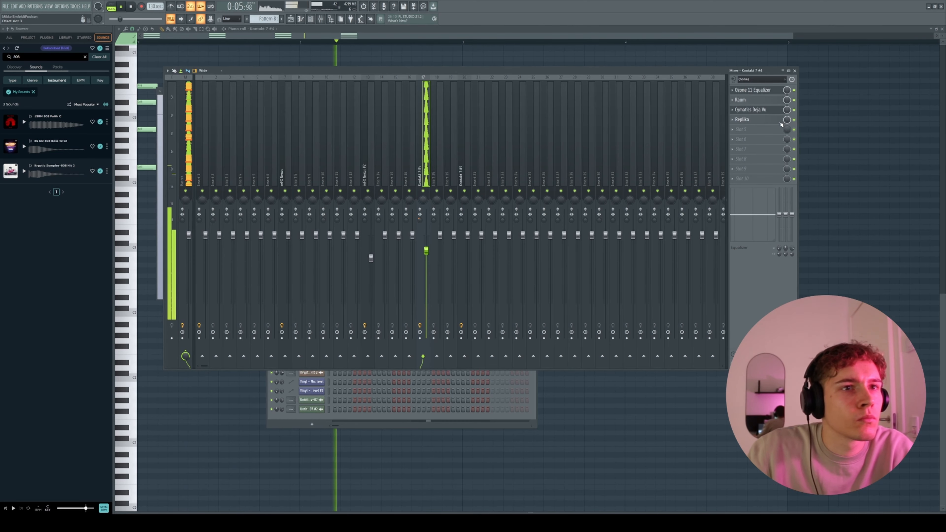
left_click(779, 121)
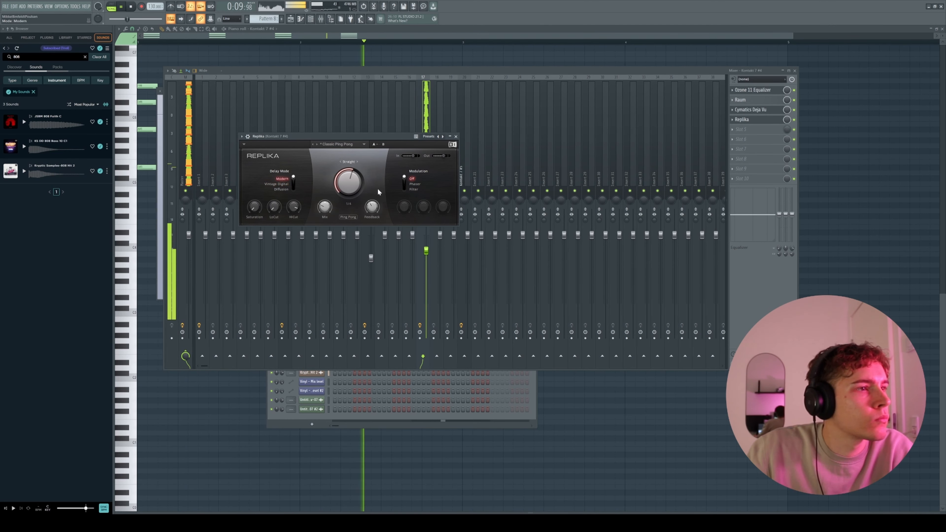
left_click(337, 143)
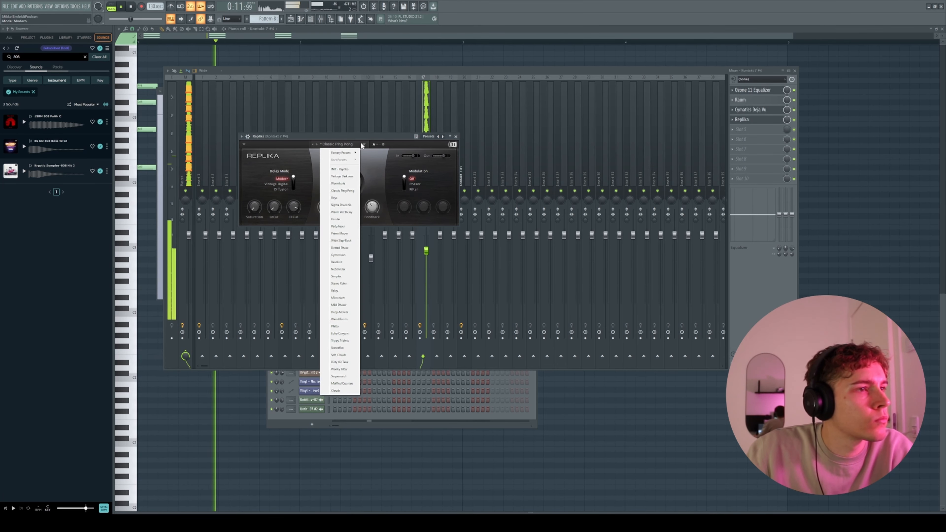
left_click(342, 190)
left_click(456, 136)
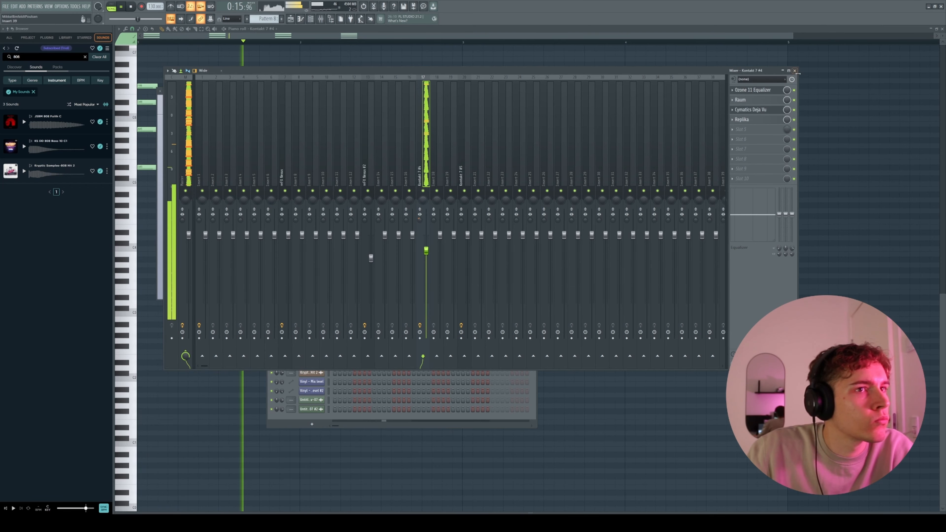
key("F9")
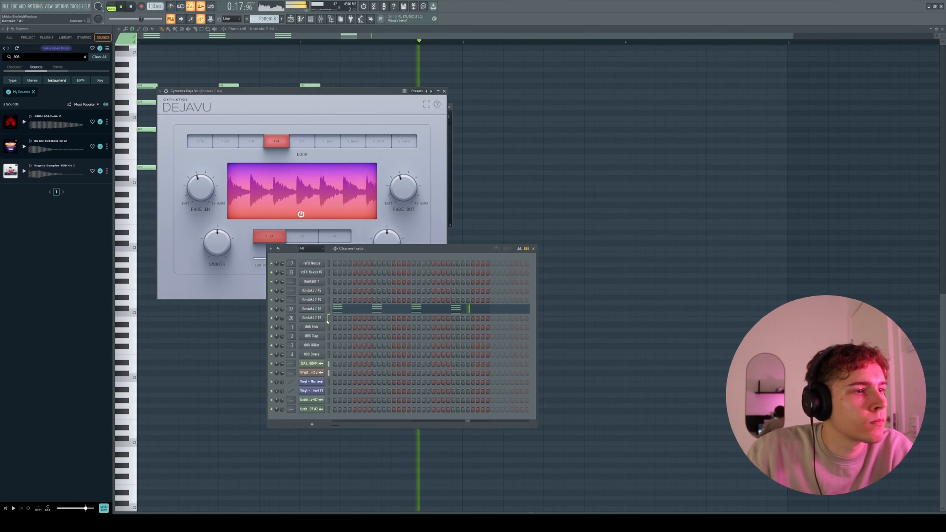
Bring up the Kontakt 7 #5 Irish Harp instrument and its mixer track's effects for a look and close all windows
left_click(317, 319)
left_click(317, 319)
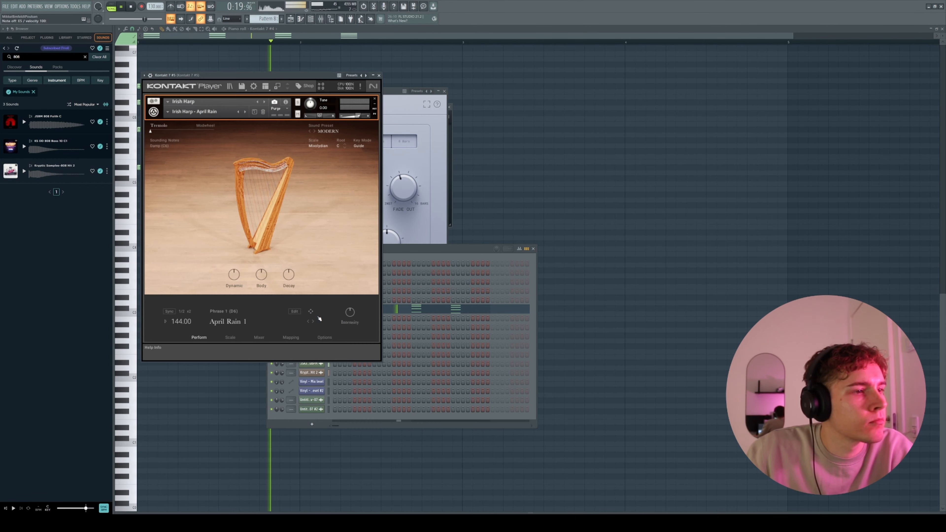
left_click(321, 19)
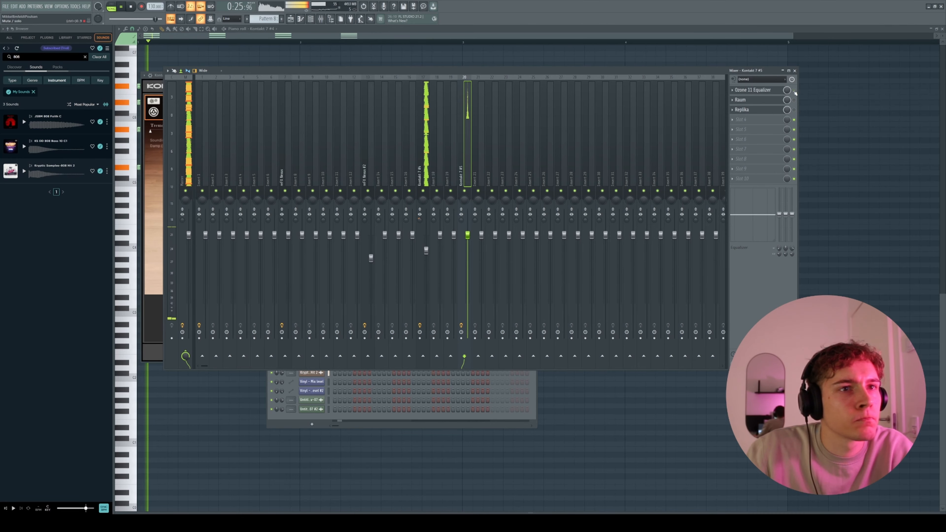
key("F12")
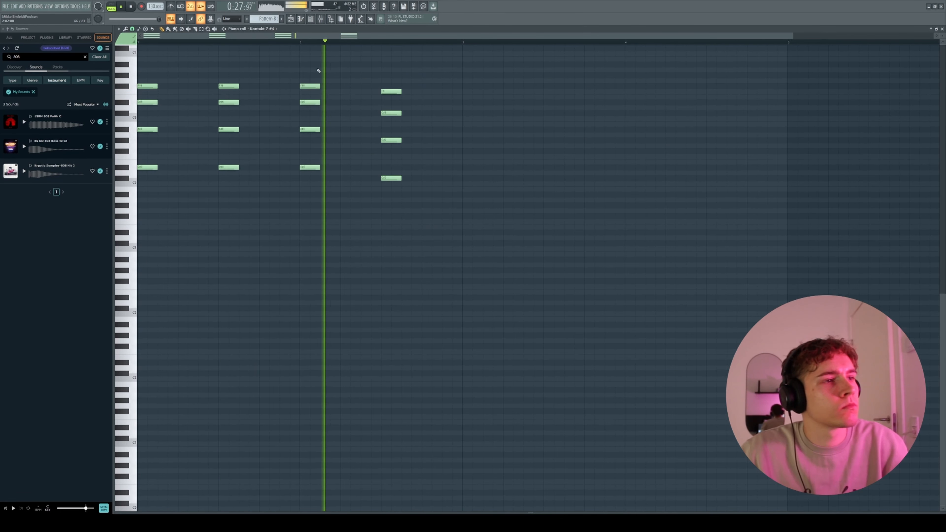
In the Kontakt 7 #5 piano roll, place a note on the first chord's lowest pitch and a second on its next pitch up
key("F6")
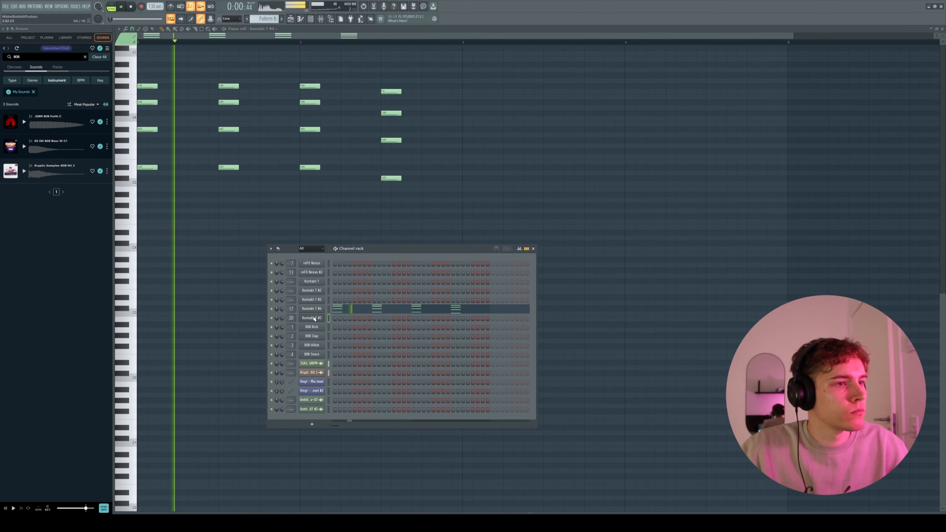
right_click(330, 318)
left_click(333, 317)
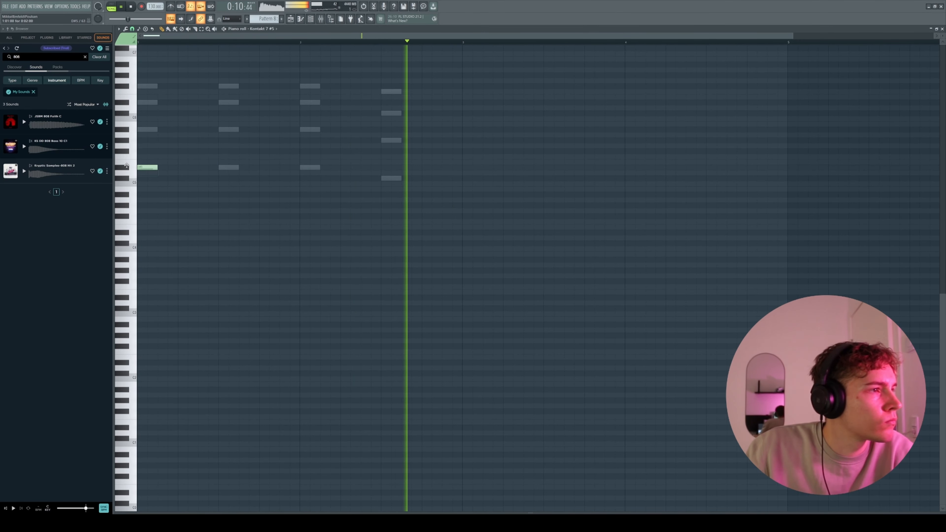
scroll(141, 167, "up", 4)
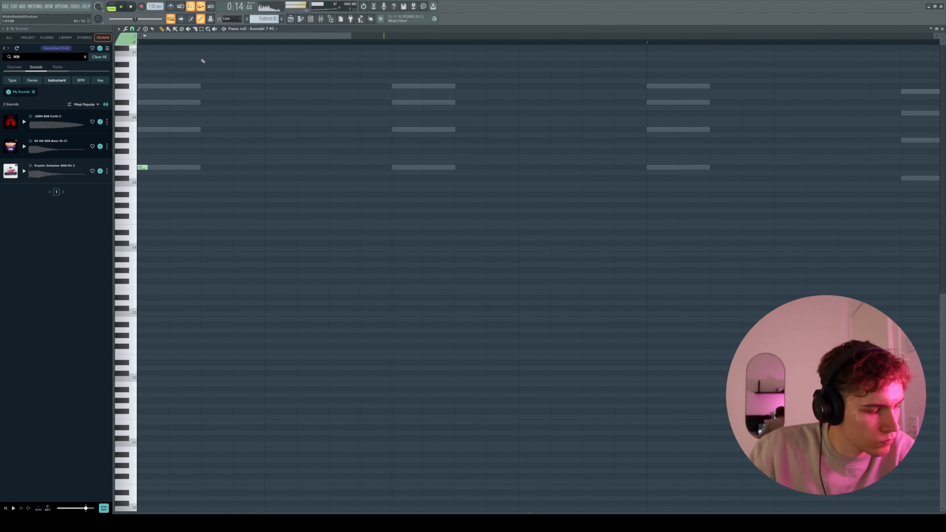
left_click(156, 129)
key("space")
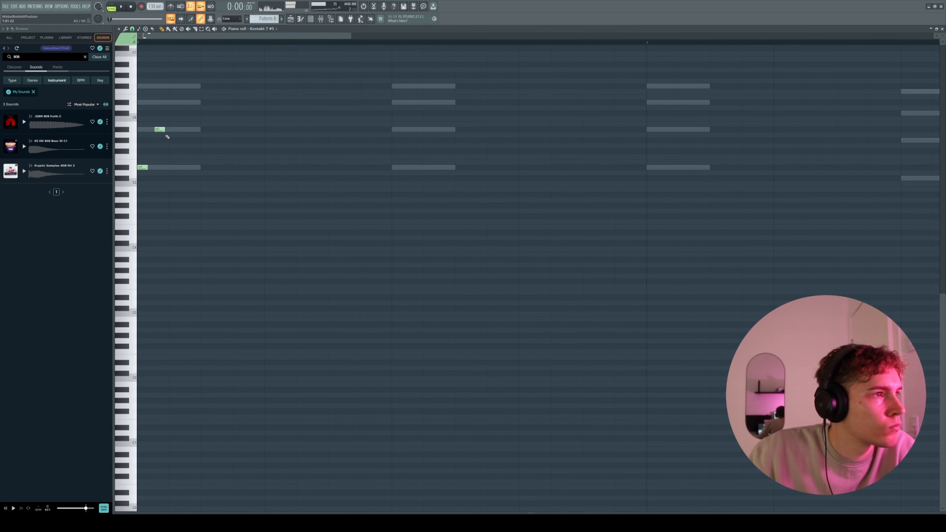
Shorten both harp notes and nudge the second one slightly later, checking the timing with playback
key("space")
left_click_drag(160, 128, 161, 130)
key("space")
key("space")
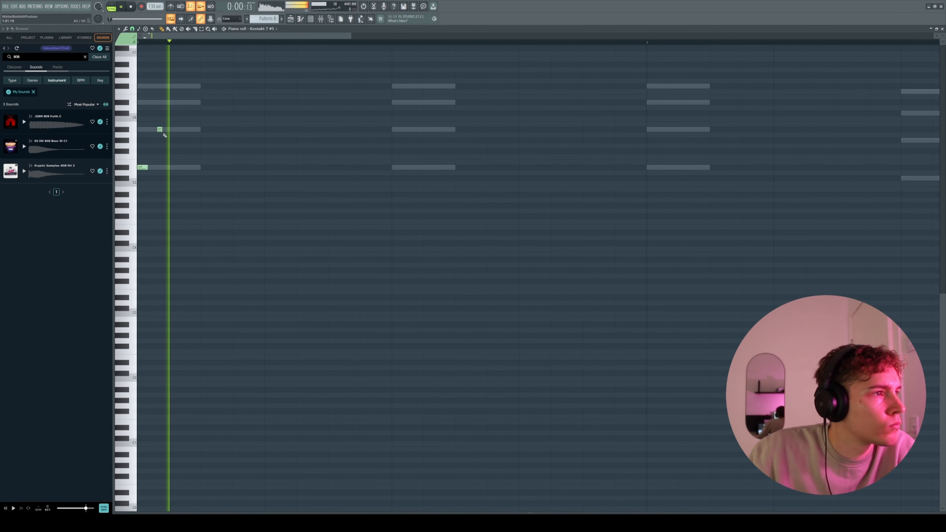
key("space")
key("space")
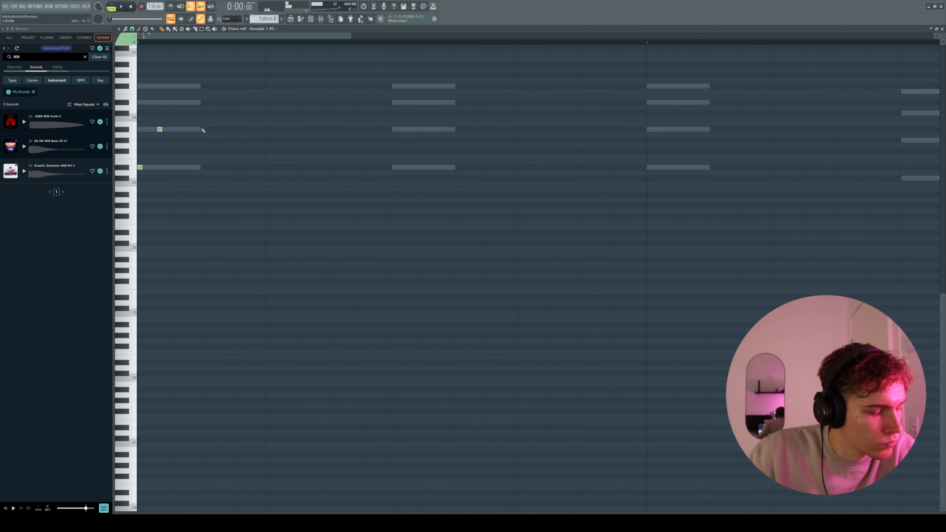
Extend the harp phrase with a longer upper note where the first chord ends, two short lower notes and a still lower short note
key("space")
left_click(203, 130)
key("space")
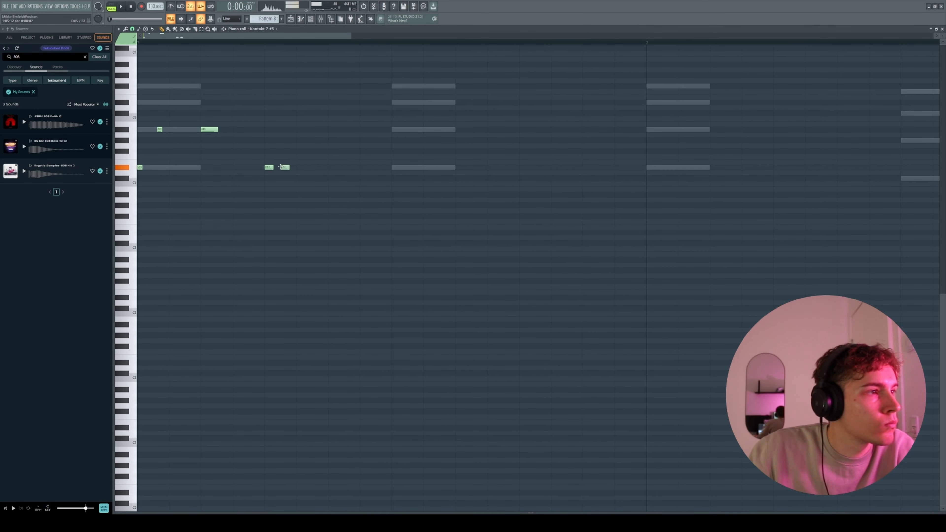
key("space")
key("space")
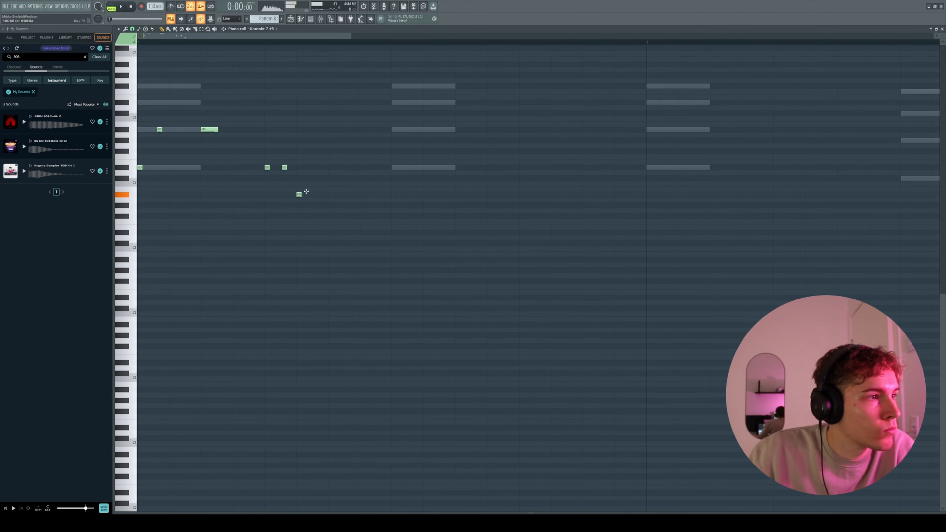
Replace the phrase's lowest note with one at the same pitch further along and play the phrase
key("space")
key("space")
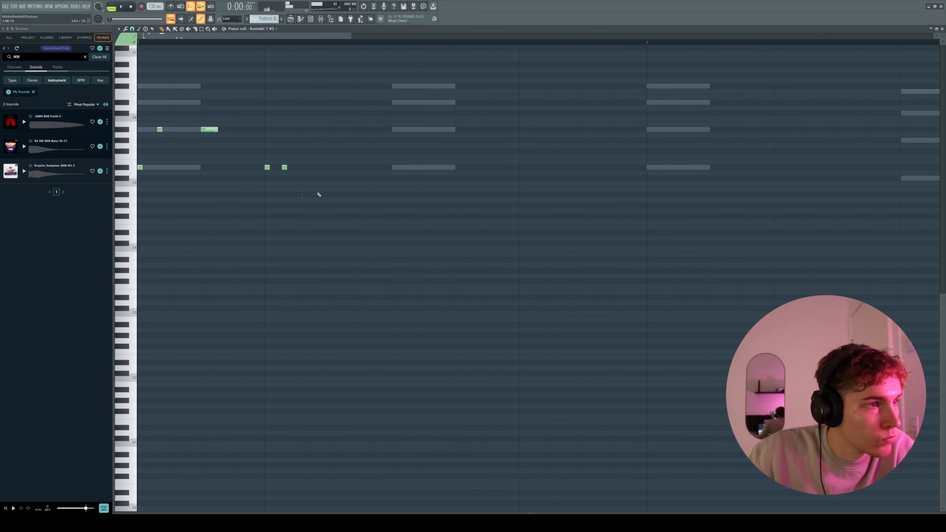
left_click(330, 194)
key("space")
key("space")
key("space")
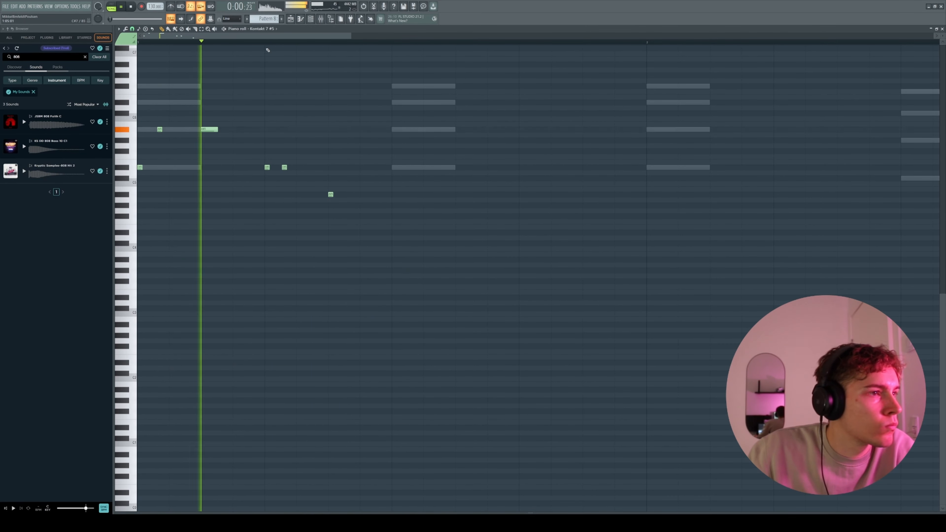
Select the whole harp phrase and repeat it at the second and third chords, ending the third copy on a higher note
scroll(213, 44, "down", 4)
key("space")
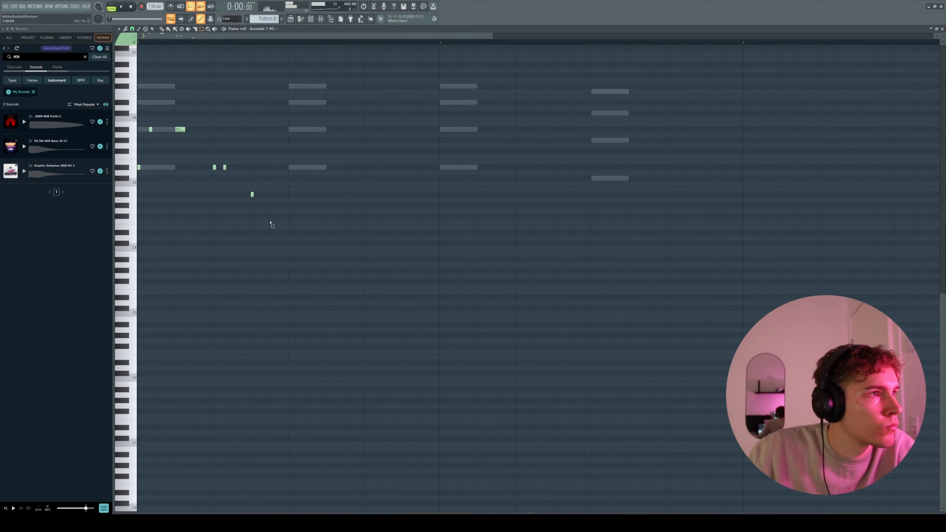
left_click_drag(309, 289, 137, 89)
key("space")
key("ctrl+b")
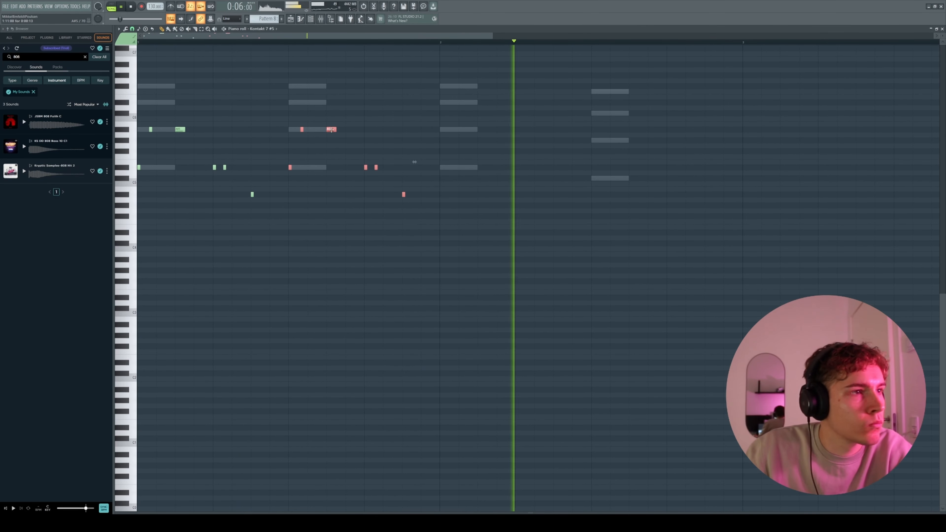
mouse_move(327, 129)
left_mouse_down()
mouse_move(479, 127)
mouse_move(328, 130)
left_mouse_up()
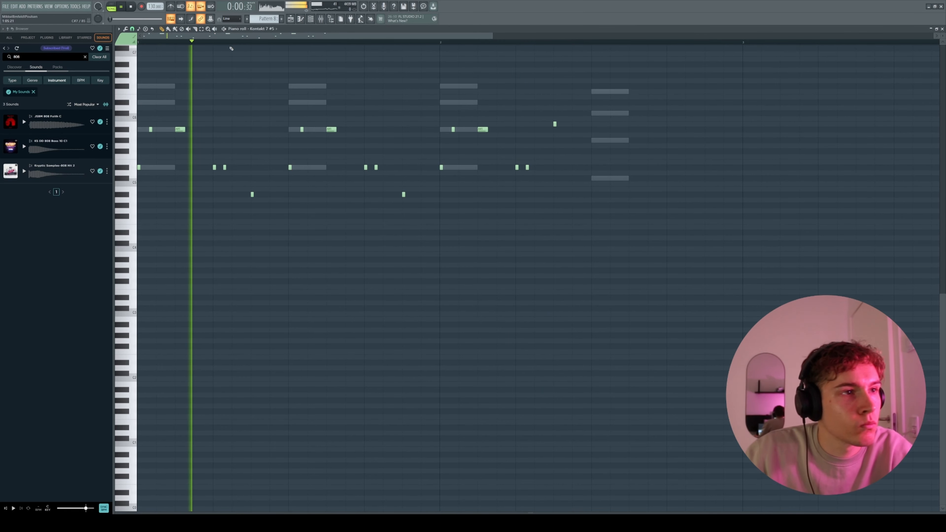
Select the third harp phrase and copy it to the start of the fourth chord
left_click(196, 29)
left_click(202, 28)
left_click_drag(750, 250, 441, 85)
key("p")
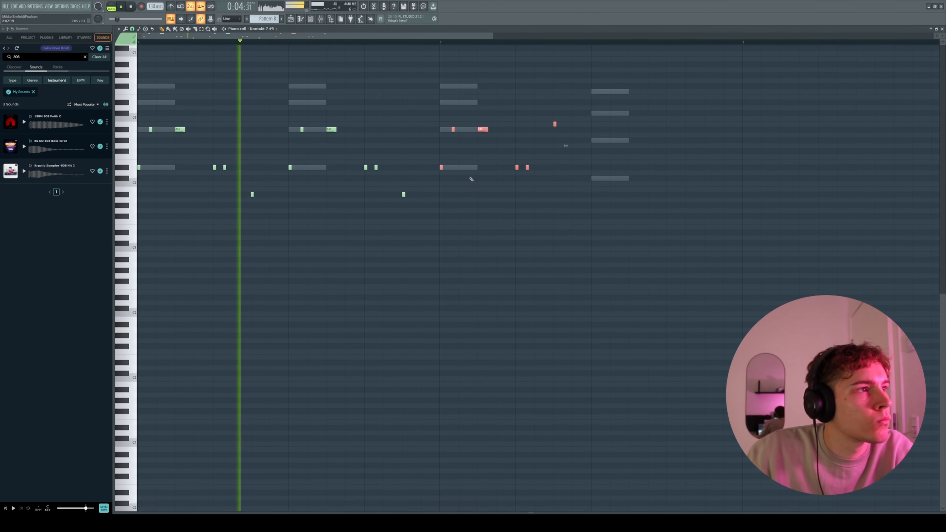
left_click_drag(443, 167, 595, 163)
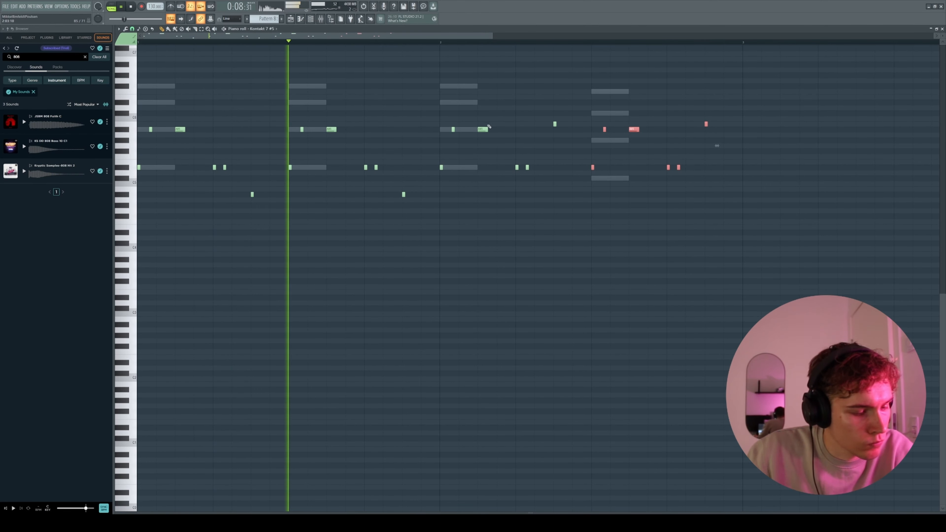
left_click_drag(581, 175, 644, 128)
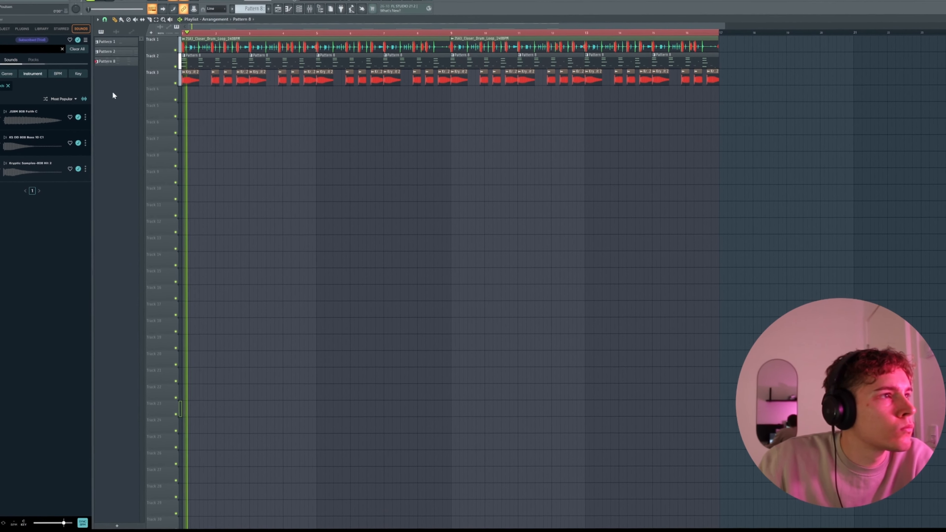
Place a Pattern 8 clip on Track 20 of the playlist and remove it again
left_click(436, 358)
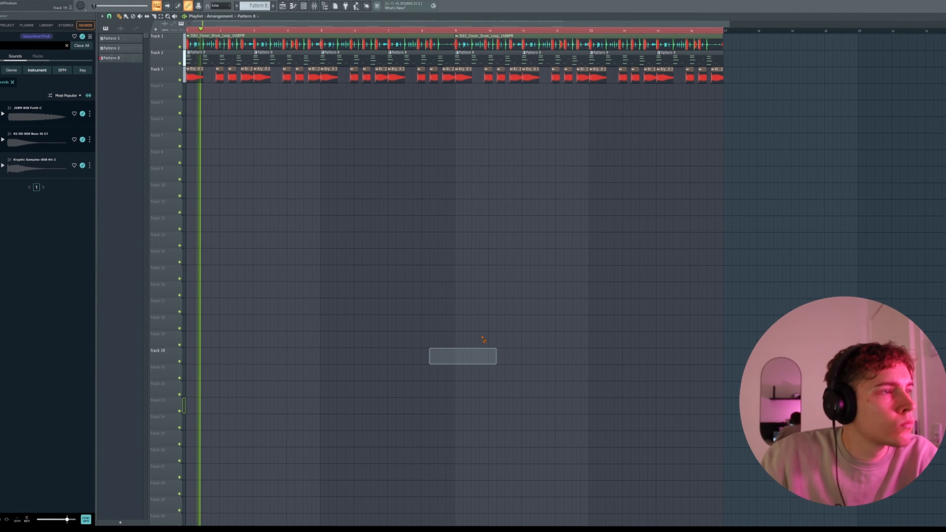
right_click(440, 356)
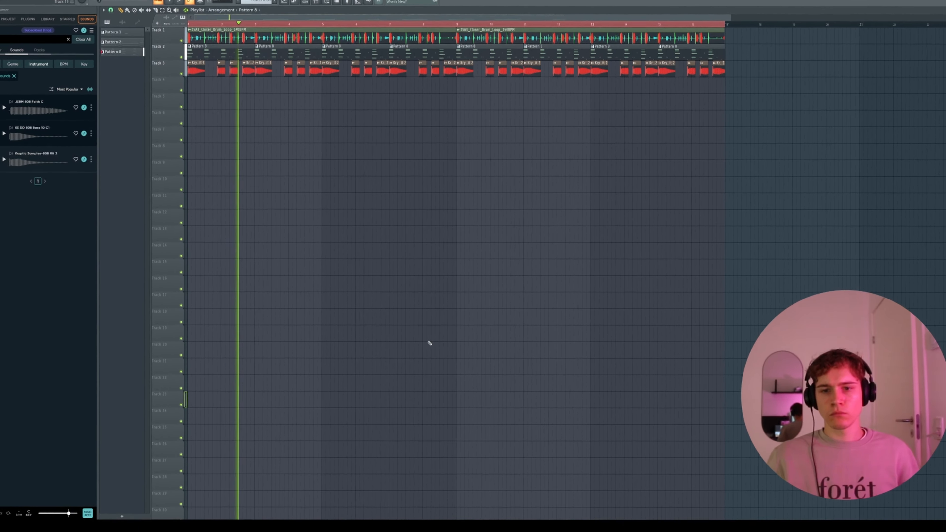